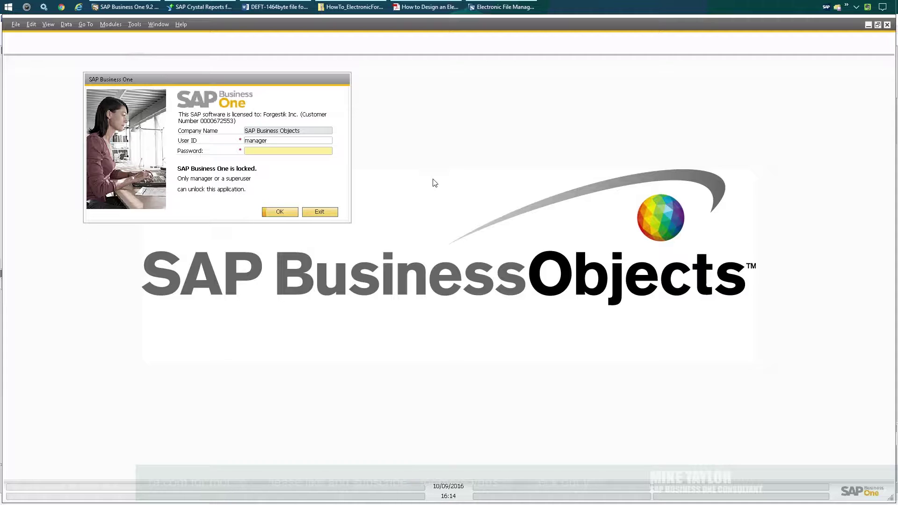
Enter the manager password to unlock the locked SAP Business One session.
click(283, 151)
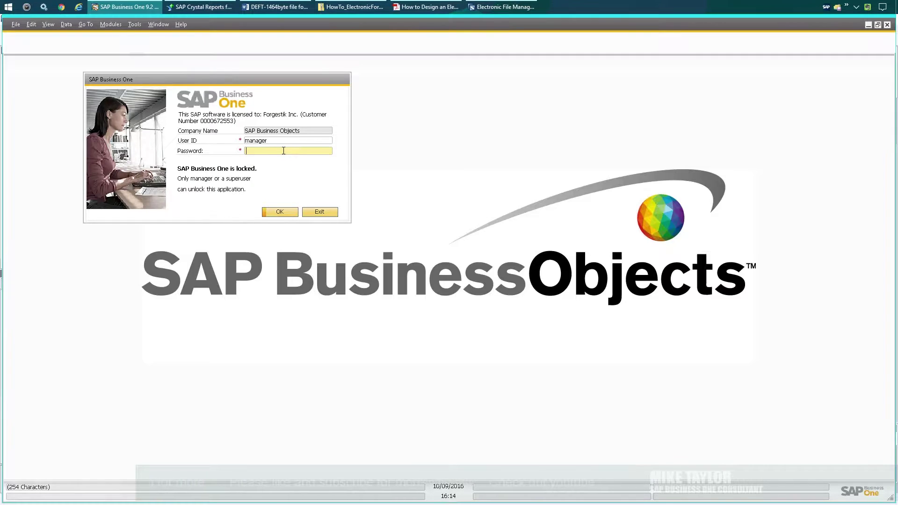
key(Return)
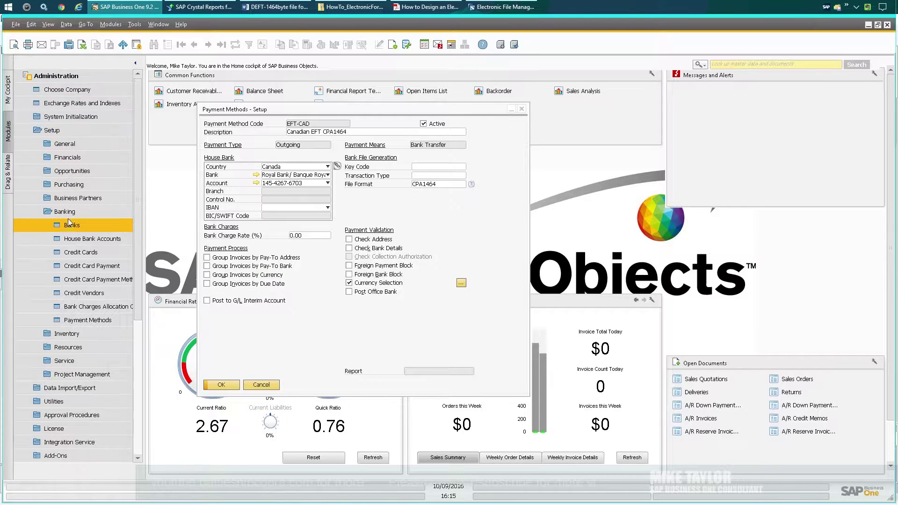
Bring up the List of File Formats for the EFT-CAD payment method.
click(240, 111)
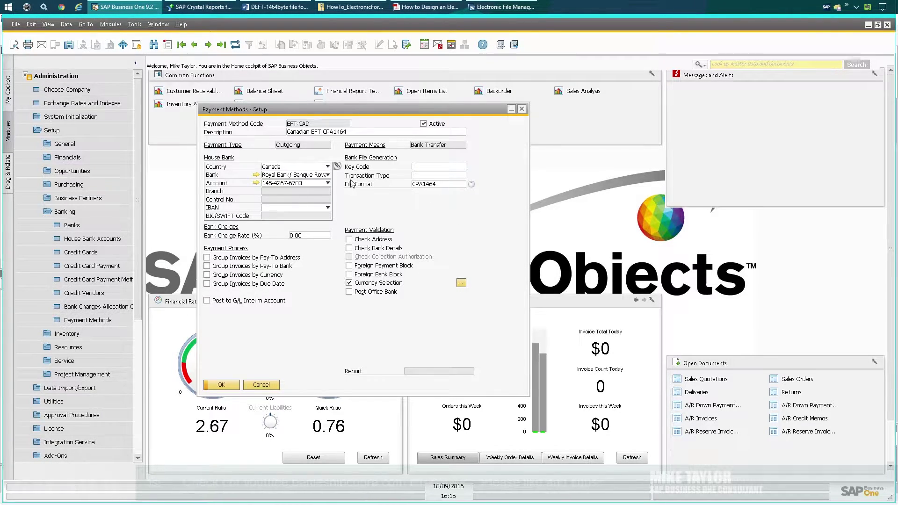
click(471, 184)
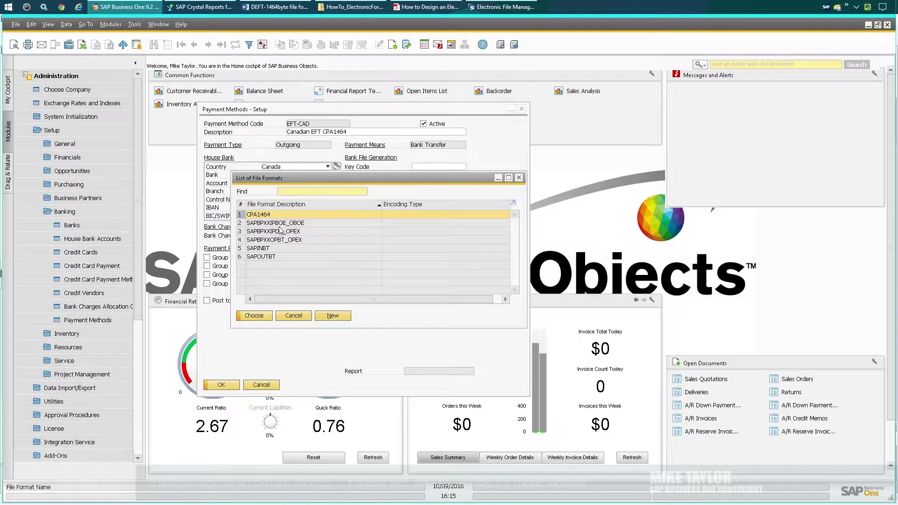
Check CPA1464's format project in File Formats setup, then launch Electronic File Manager: Format Definition.
click(332, 316)
drag(381, 224, 396, 242)
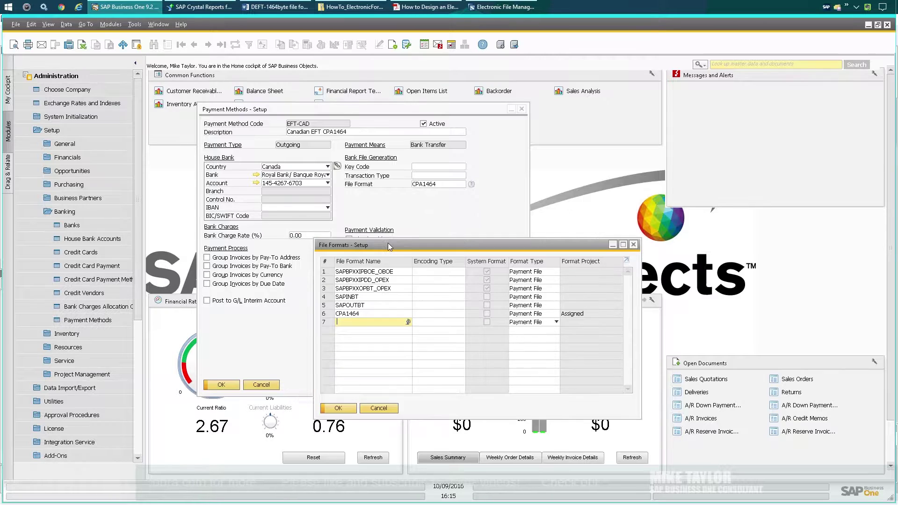
right_click(579, 319)
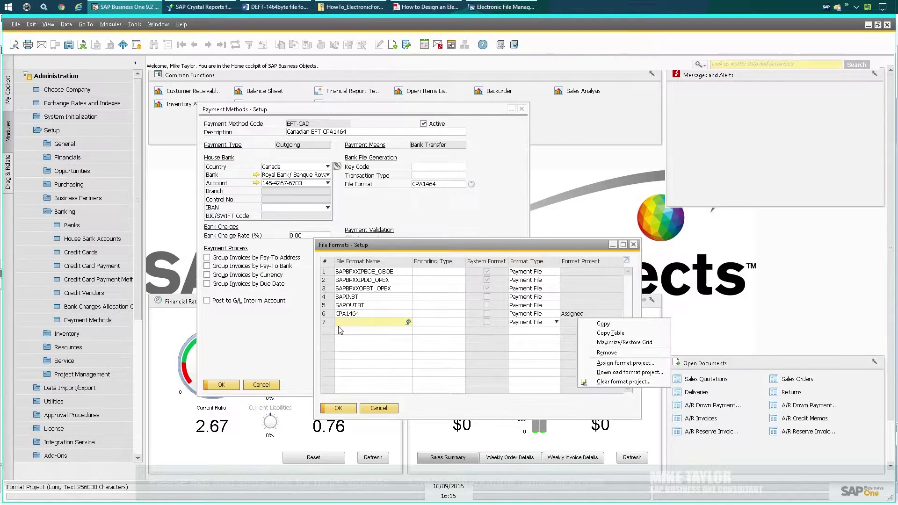
click(385, 352)
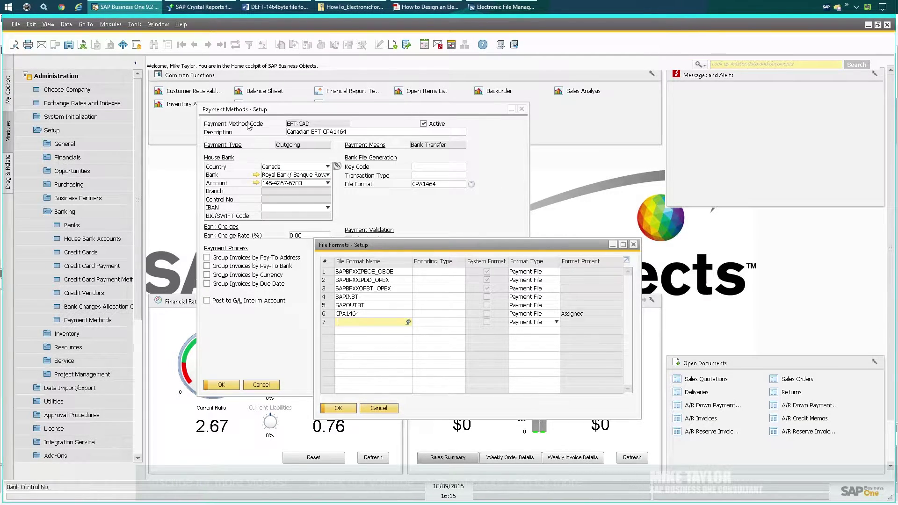
click(134, 24)
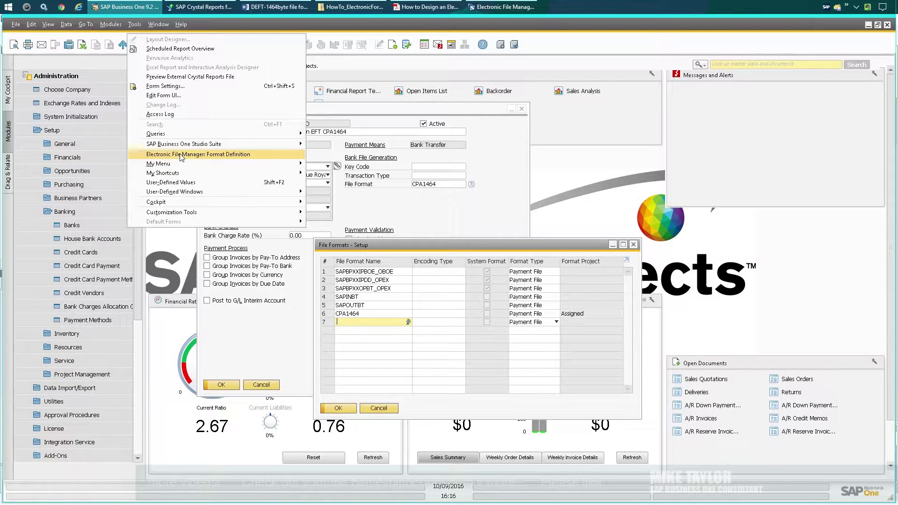
click(498, 8)
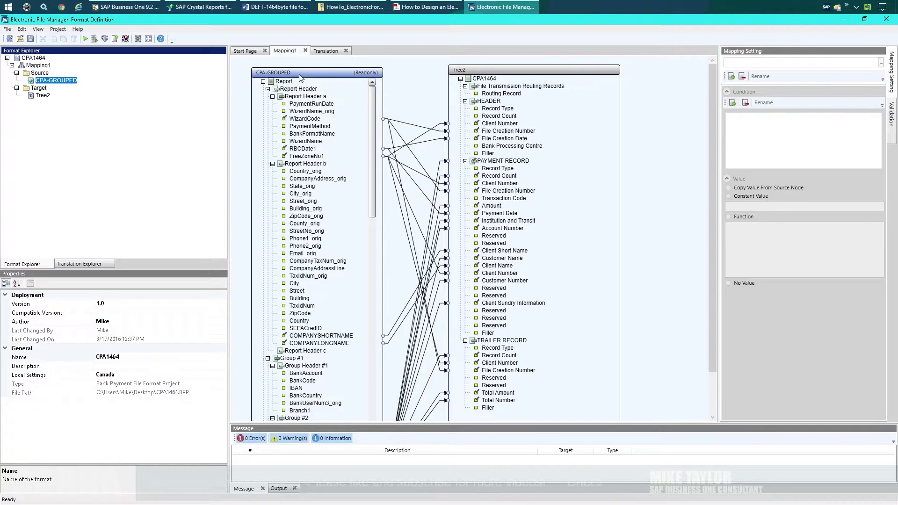
Confirm Tree2 outputs CPA-EFT.txt, review CPA-GROUPED properties, and move Tree2 further right.
click(490, 79)
drag(490, 79, 496, 84)
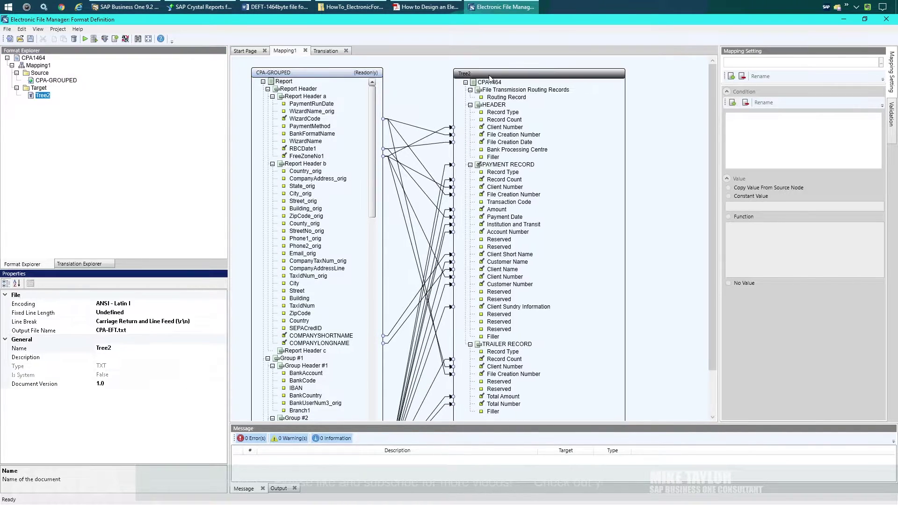
click(266, 82)
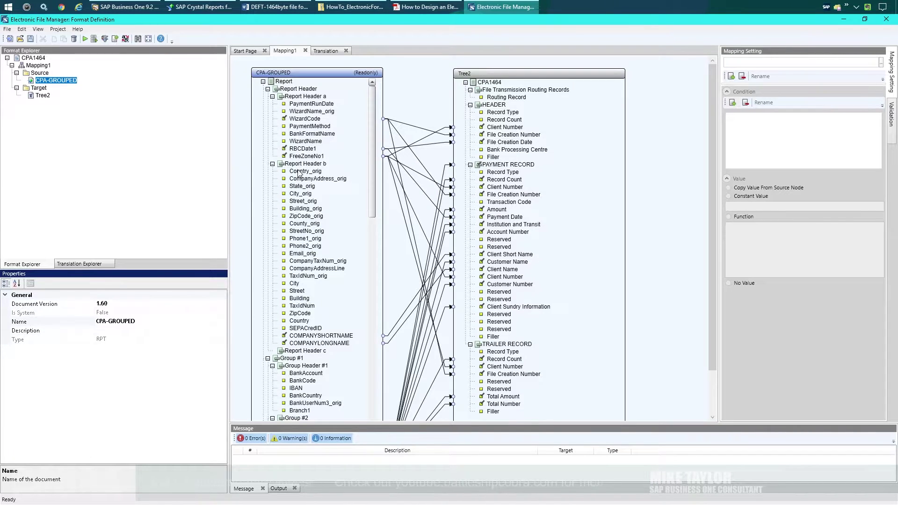
drag(468, 76, 491, 73)
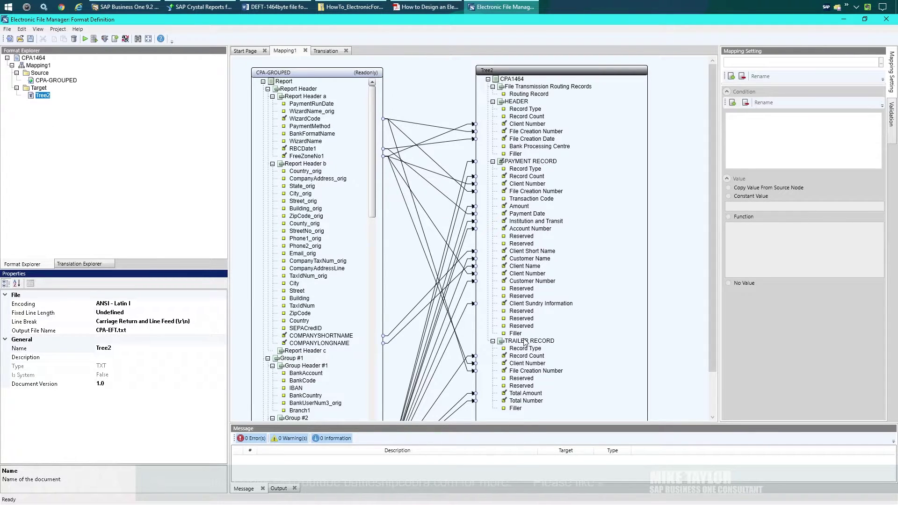
click(247, 5)
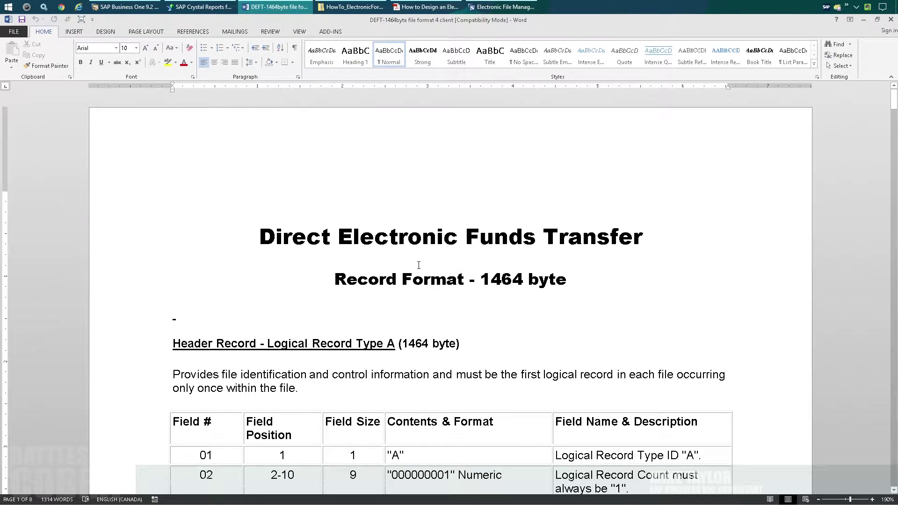
Collapse Word's ribbon and read the 1464-byte spec from Header Record to Segment One fields.
scroll(424, 230, down, 1)
double_click(43, 32)
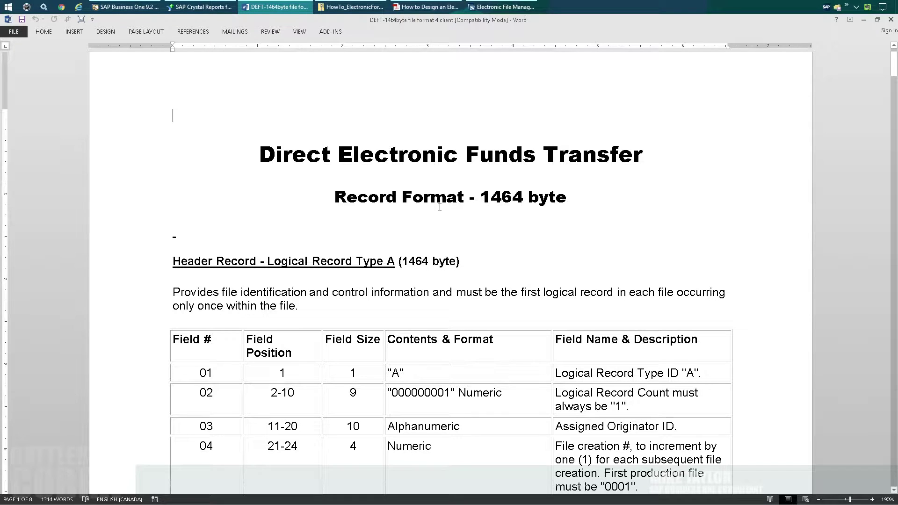
scroll(349, 148, down, 5)
scroll(349, 148, up, 3)
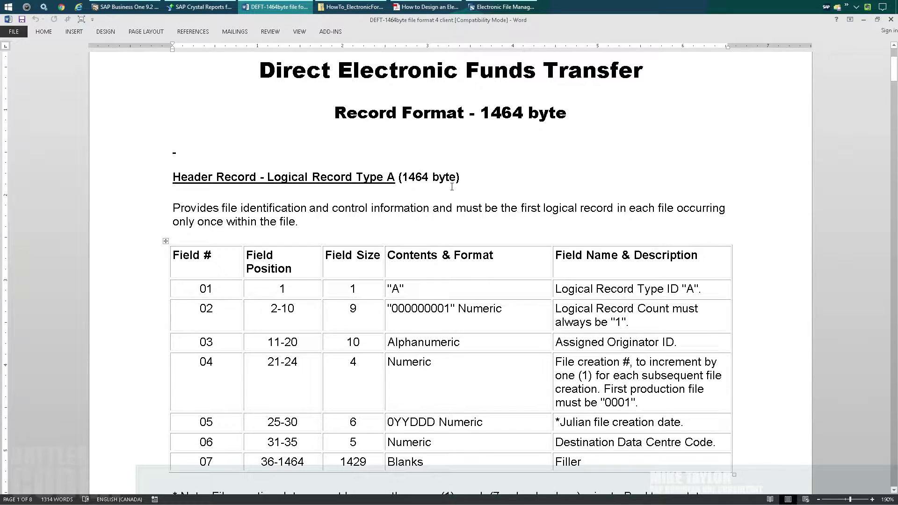
scroll(373, 136, down, 2)
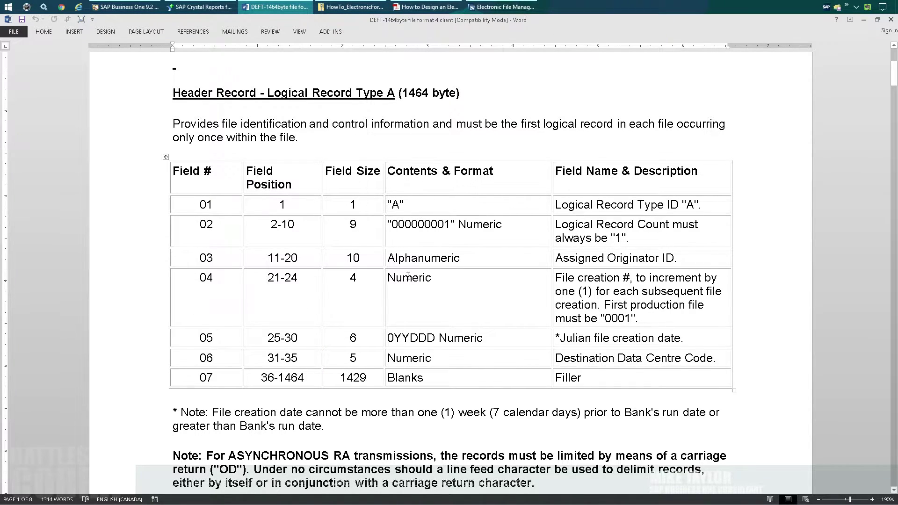
scroll(315, 154, up, 4)
scroll(234, 234, down, 7)
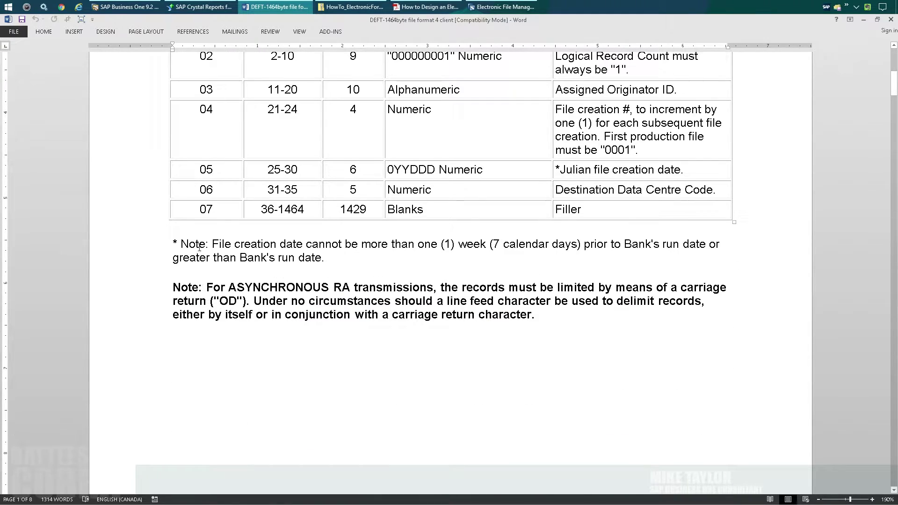
scroll(608, 188, up, 3)
scroll(425, 288, down, 12)
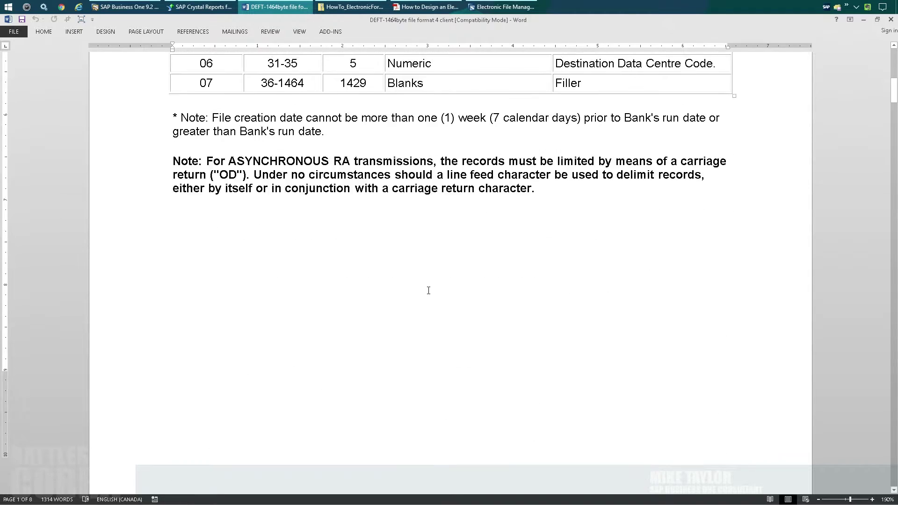
scroll(280, 211, down, 6)
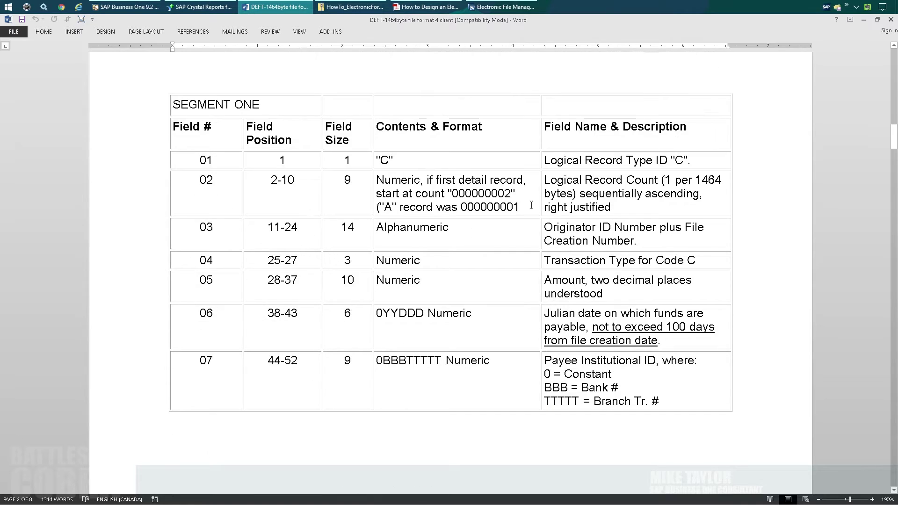
scroll(476, 282, up, 6)
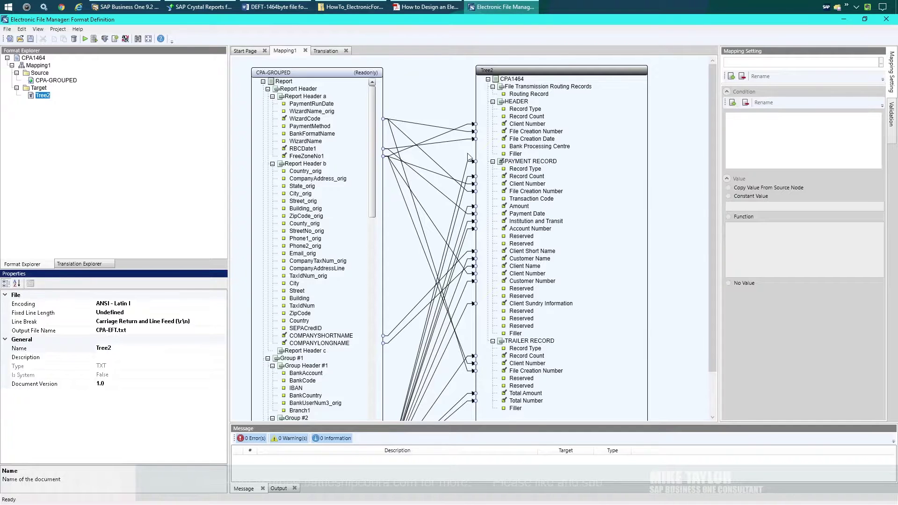
click(502, 7)
Inspect the CPA1464 target records, including the PAYMENT RECORD segment's mapping settings.
right_click(520, 86)
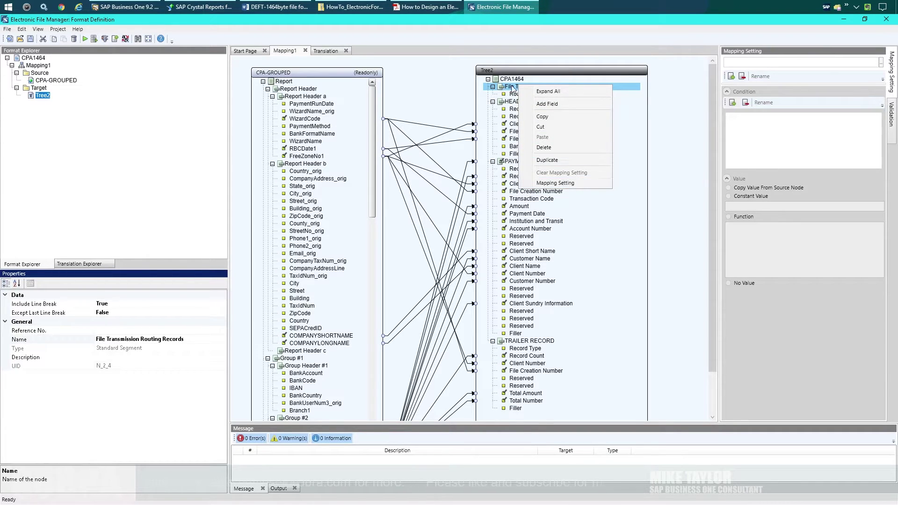
right_click(509, 79)
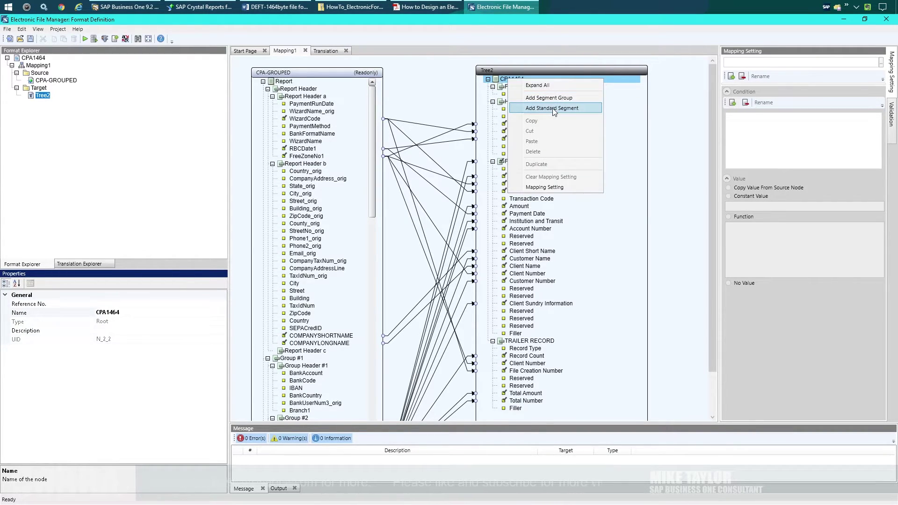
click(524, 304)
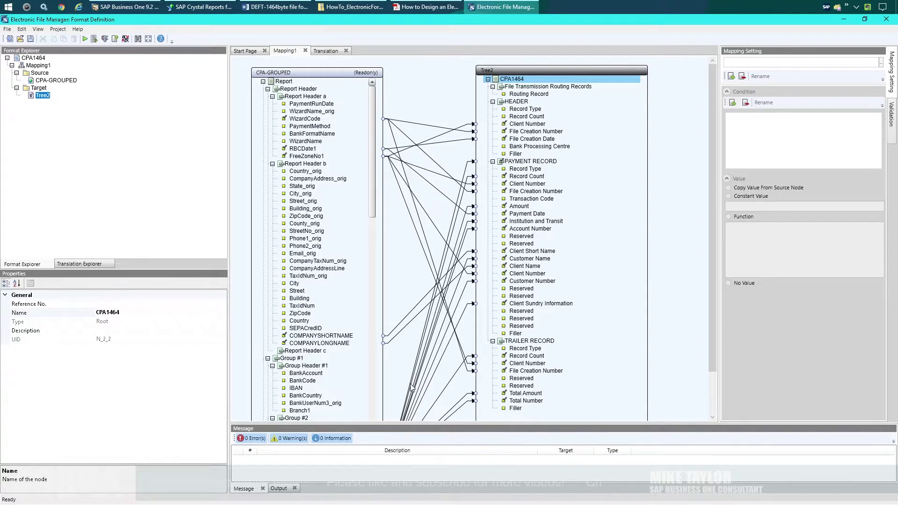
click(519, 162)
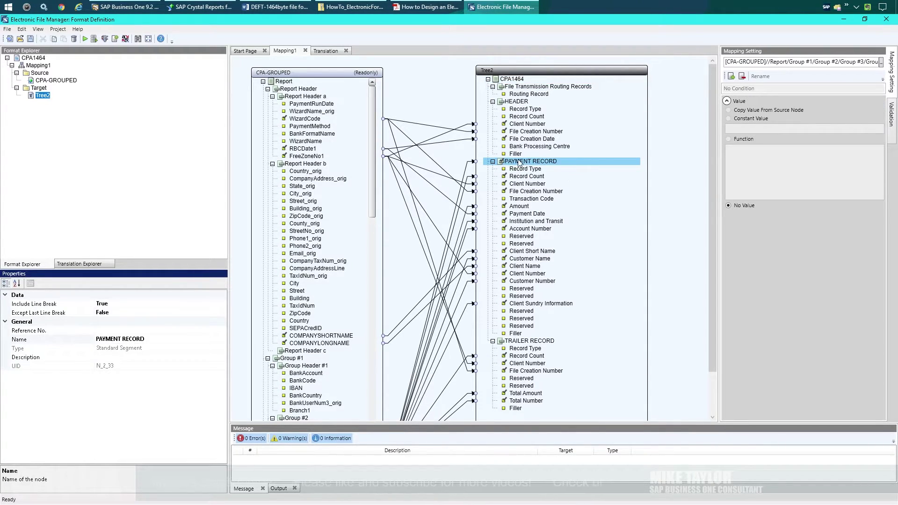
drag(372, 142, 374, 399)
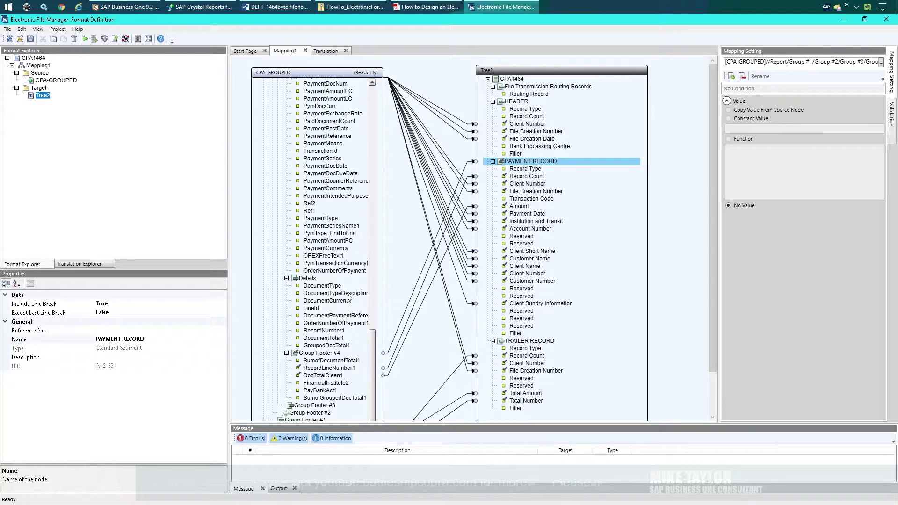
drag(369, 352, 394, 88)
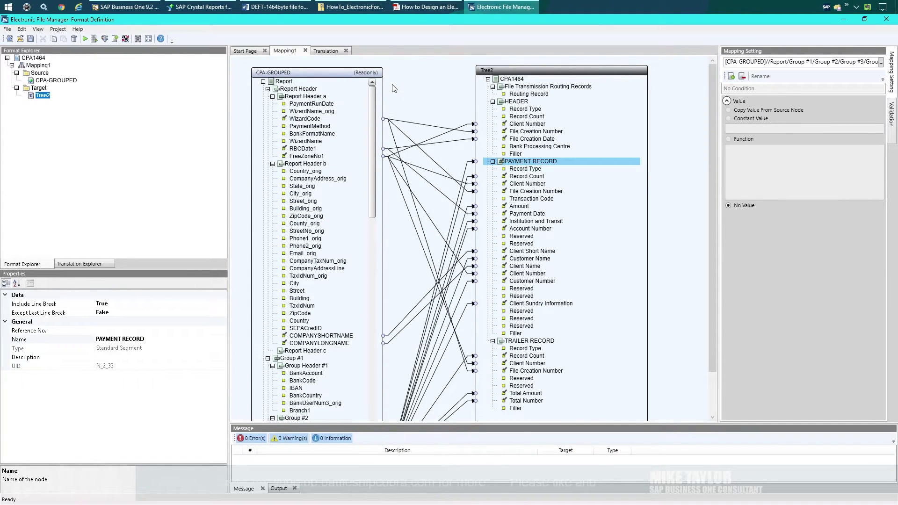
Check the WizardCode field and CPA-GROUPED source actions, then switch to the Payment Run Results Report.
click(299, 120)
right_click(52, 82)
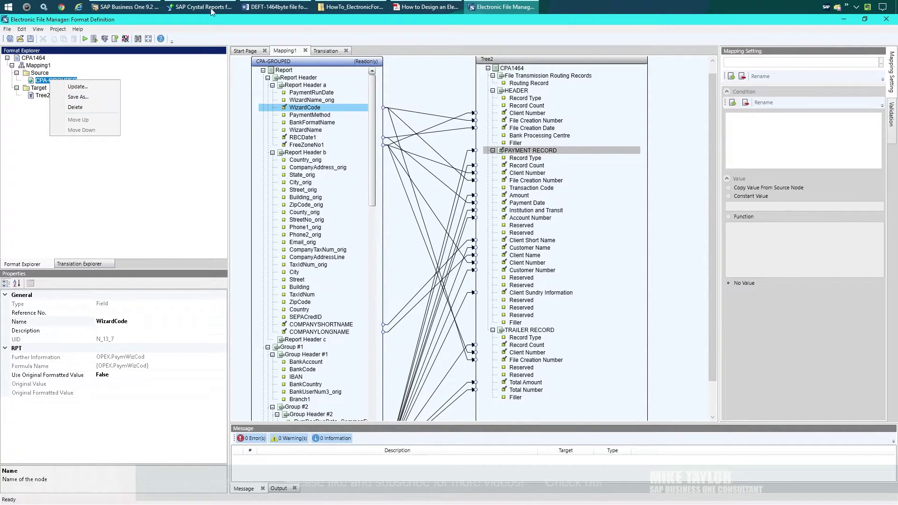
click(74, 83)
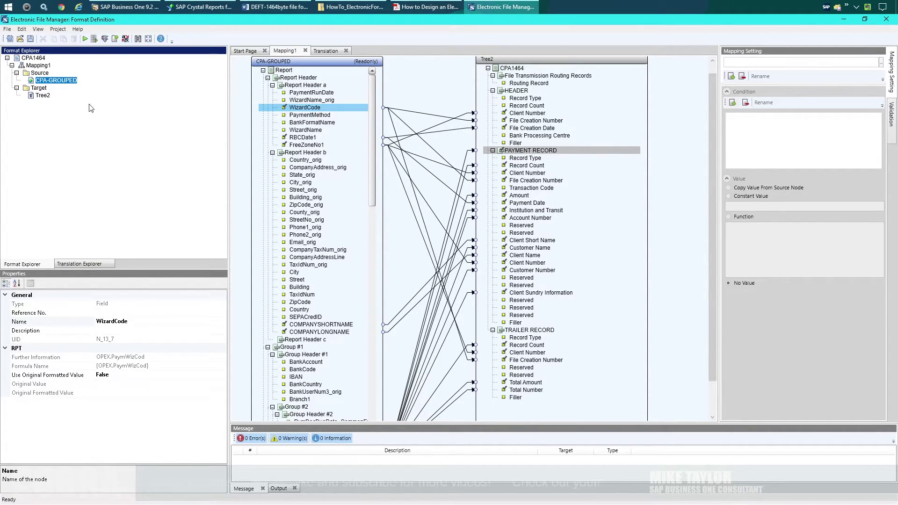
click(202, 7)
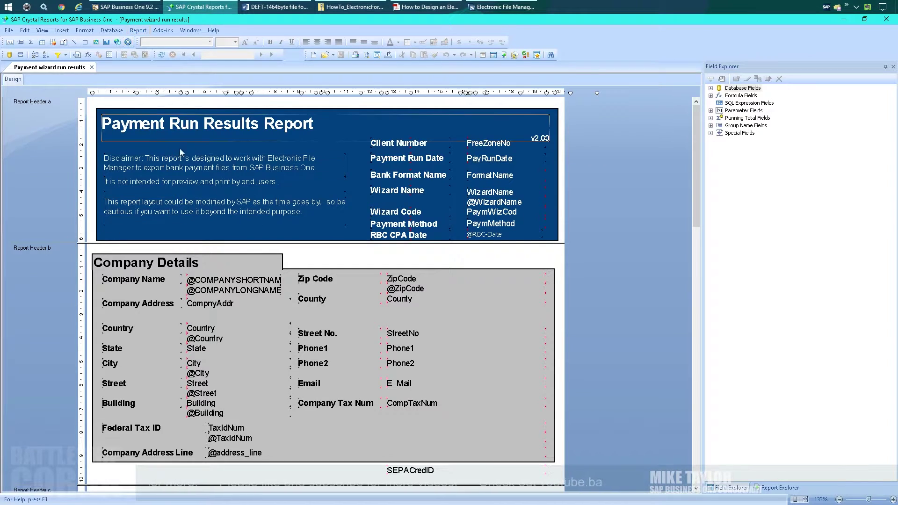
Scroll through the report's House Bank Account Details, BP Information and Payment Info sections.
scroll(309, 311, down, 10)
scroll(309, 311, up, 4)
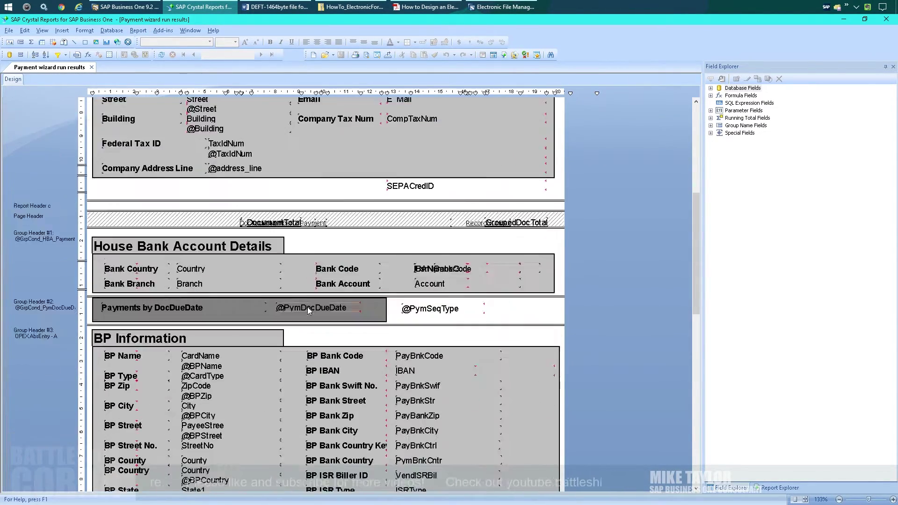
scroll(309, 311, up, 6)
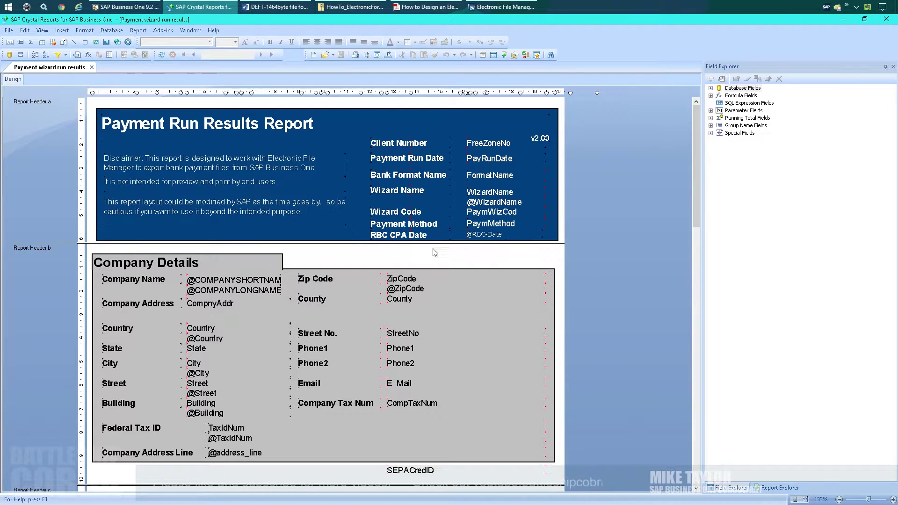
scroll(310, 323, down, 1)
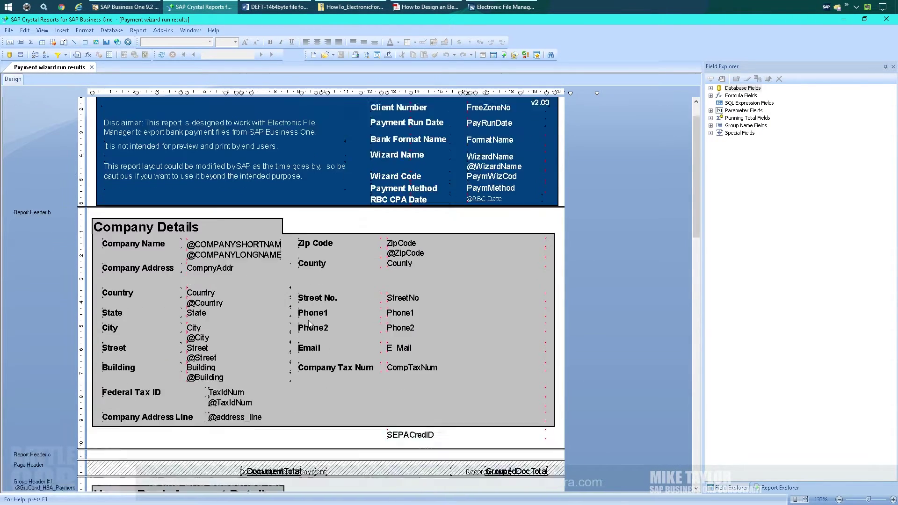
scroll(309, 323, down, 14)
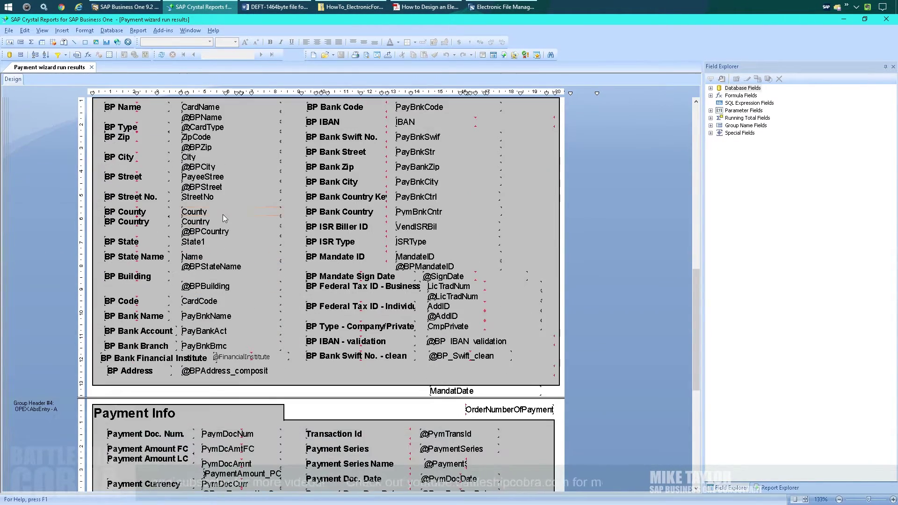
scroll(223, 214, up, 3)
scroll(269, 267, down, 4)
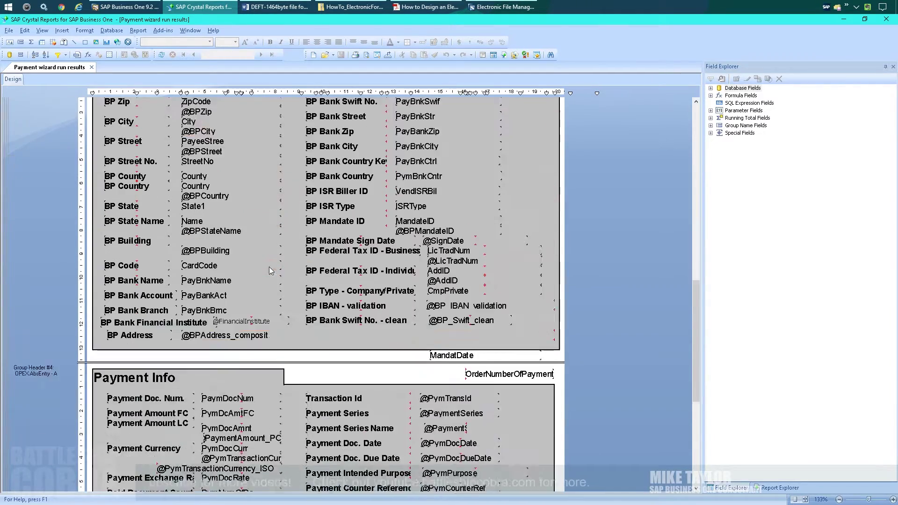
scroll(269, 267, down, 9)
scroll(243, 211, up, 10)
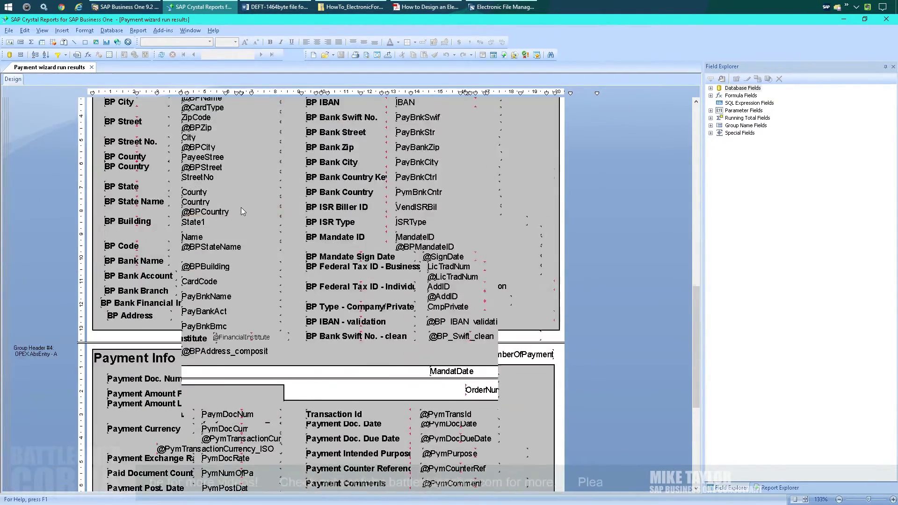
scroll(243, 212, up, 10)
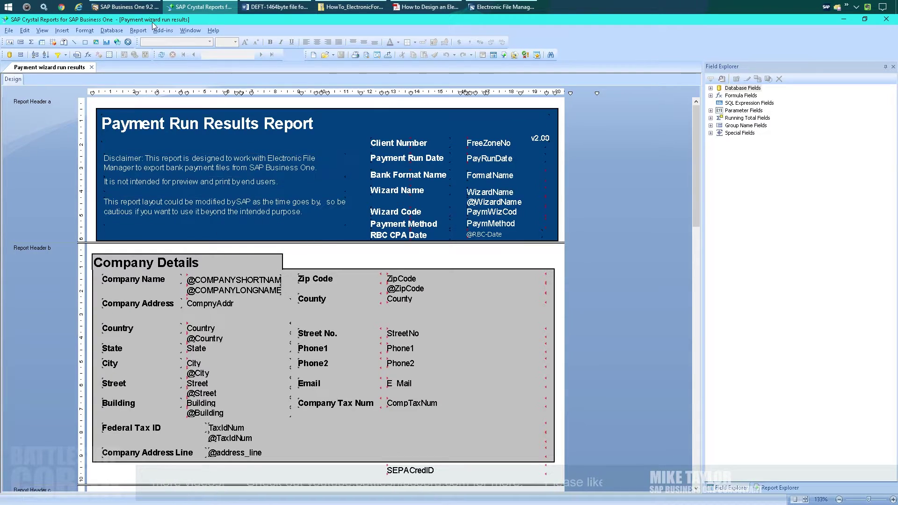
Revisit the CPA-GROUPED source in the CPA1464 mapping, then bring up the file format How-To guide.
click(266, 12)
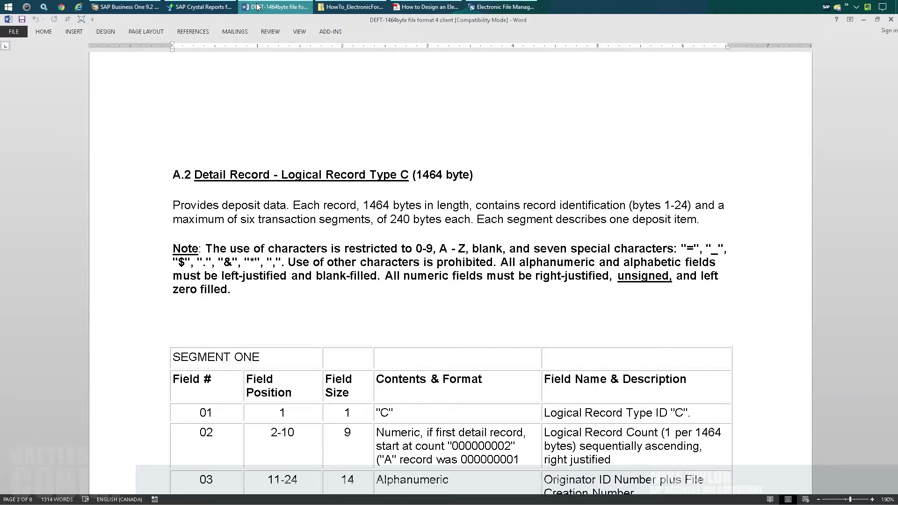
click(498, 6)
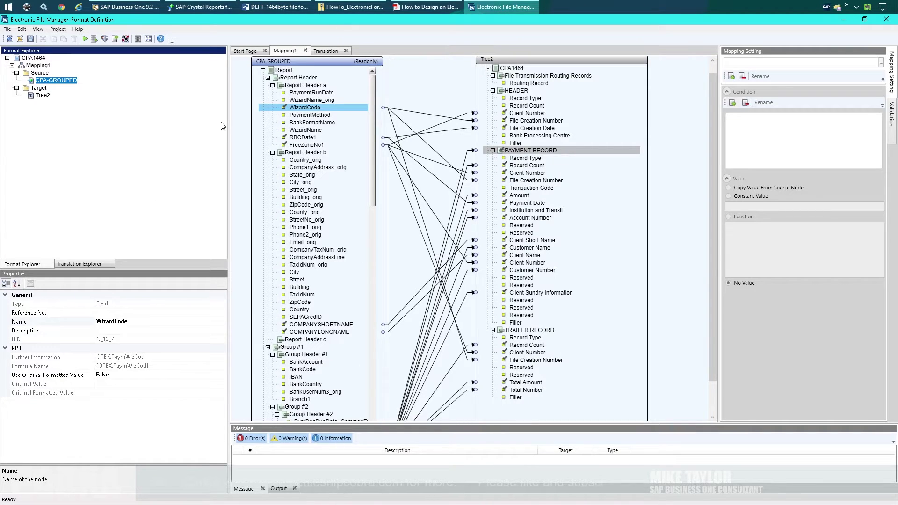
right_click(74, 82)
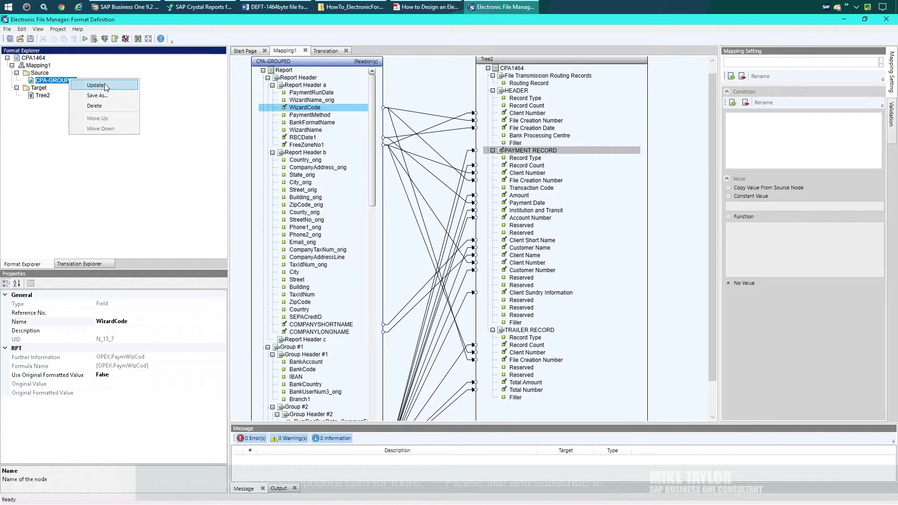
click(98, 220)
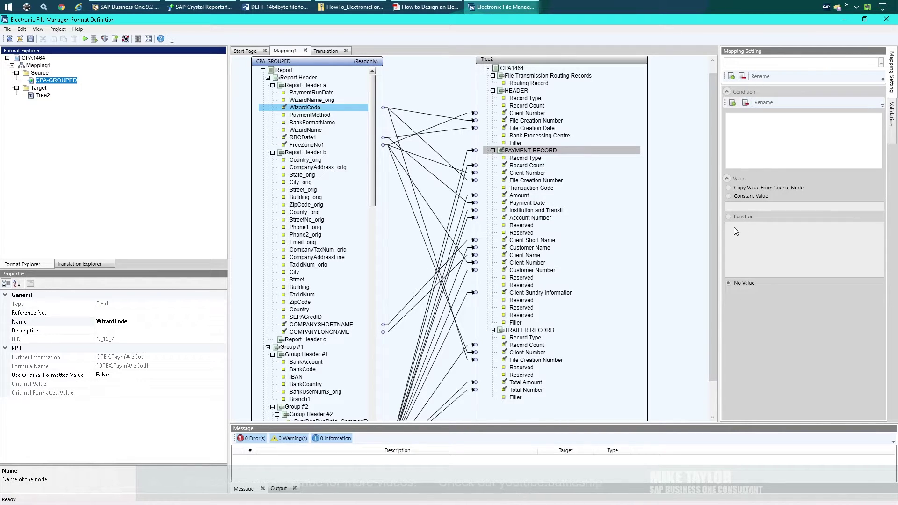
click(426, 6)
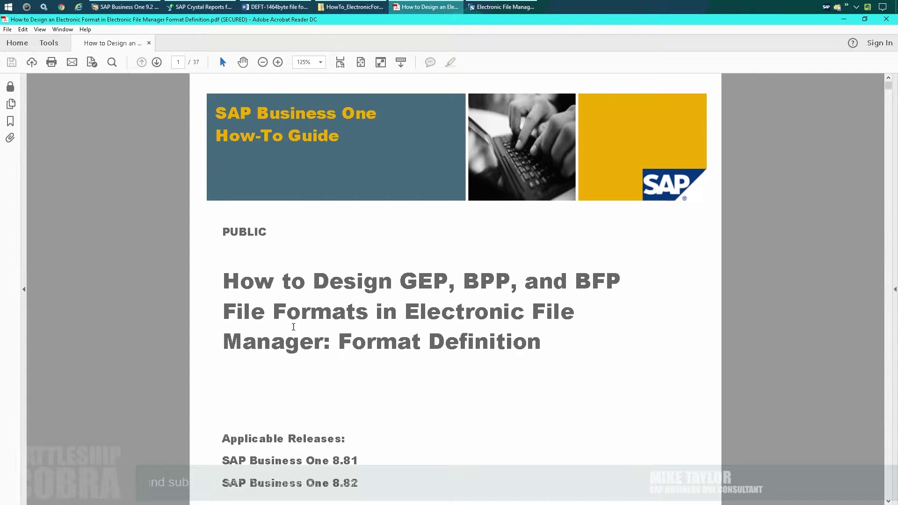
Return to CPA1464's Mapping1 in Electronic File Manager.
click(533, 7)
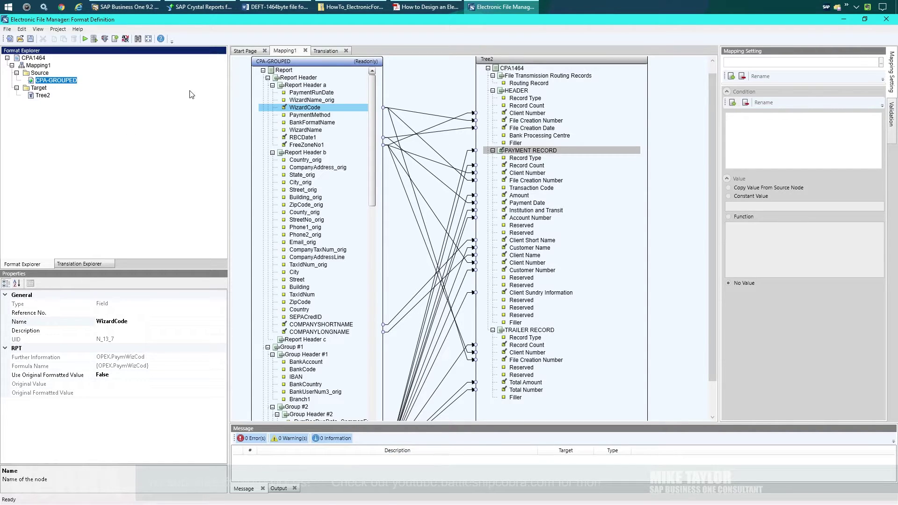
Assign the format project to CPA1464, then confirm the File Formats and EFT-CAD Payment Methods setups.
click(122, 8)
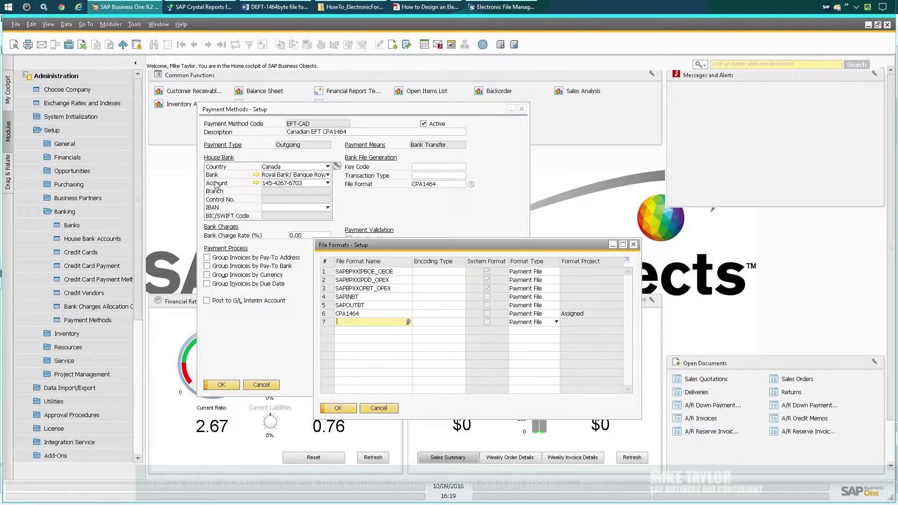
right_click(576, 322)
click(607, 364)
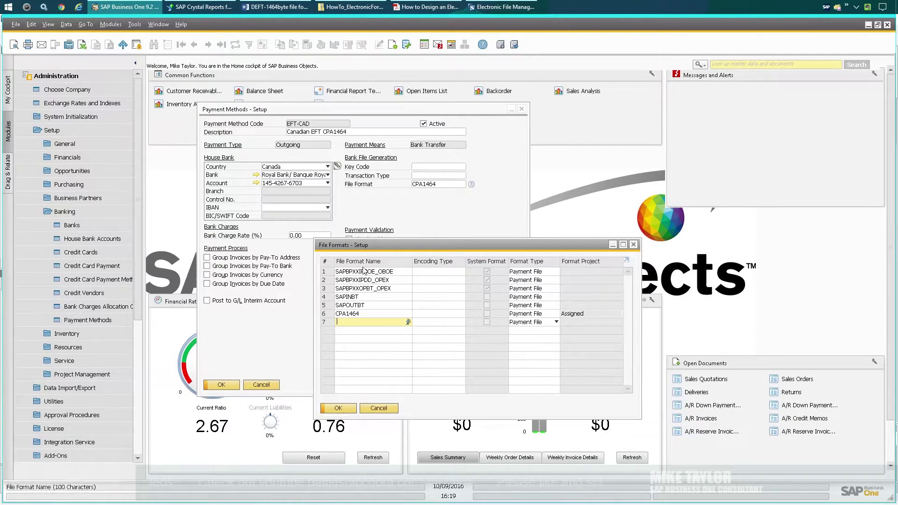
click(346, 410)
click(222, 384)
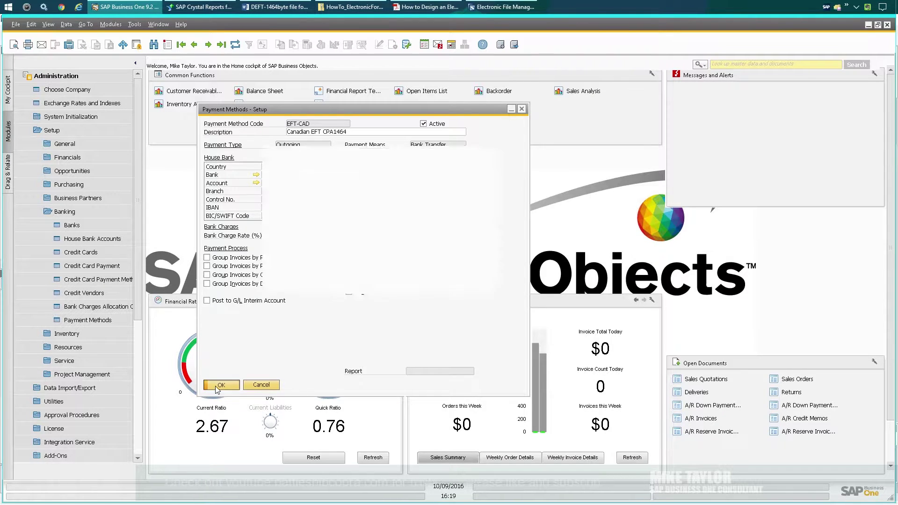
click(59, 213)
Open Business Partner Master Data and find Acme Associates by searching 'ac'.
click(59, 129)
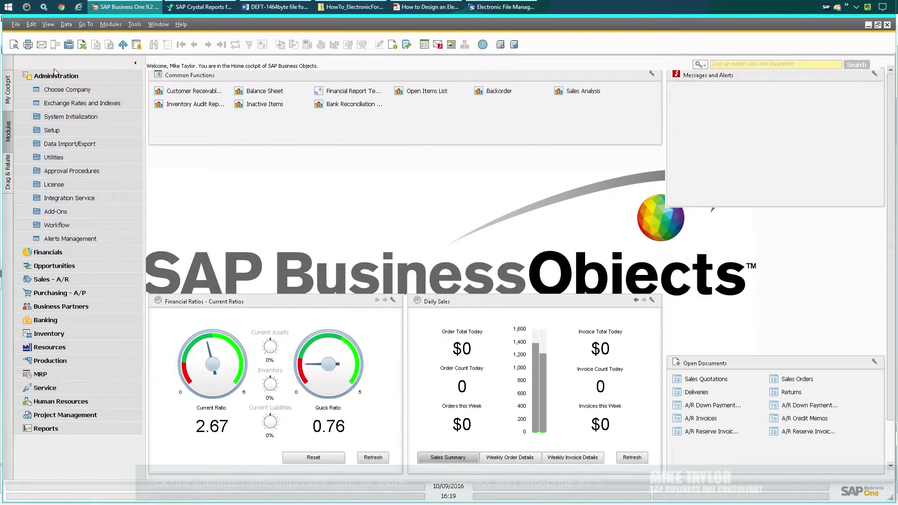
click(56, 76)
click(62, 146)
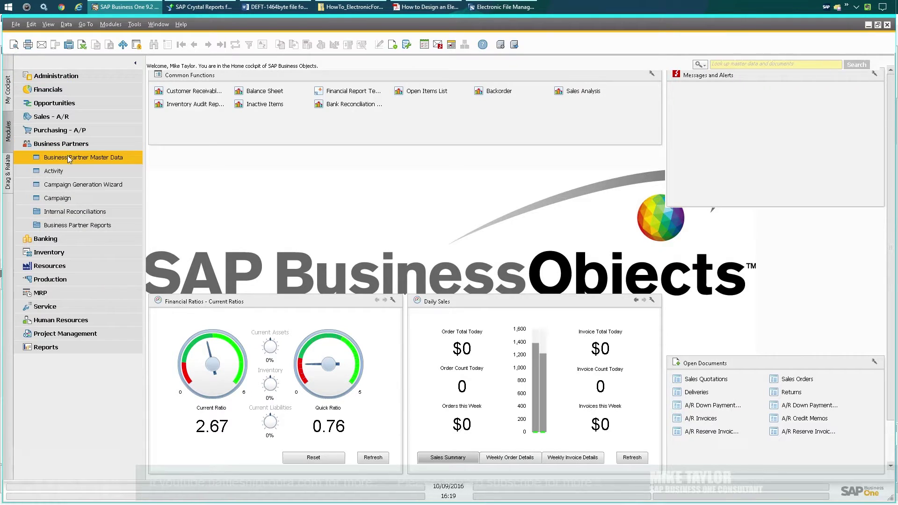
click(68, 155)
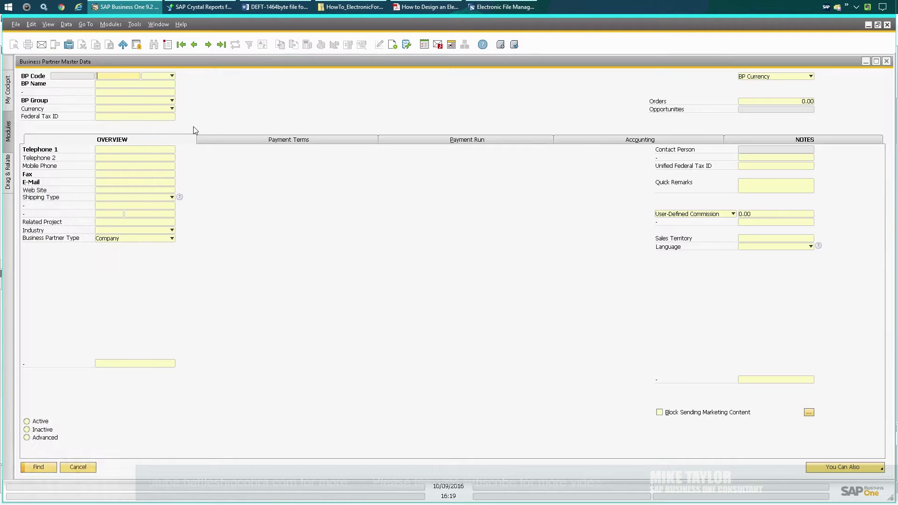
click(123, 85)
text(acme)
key(Return)
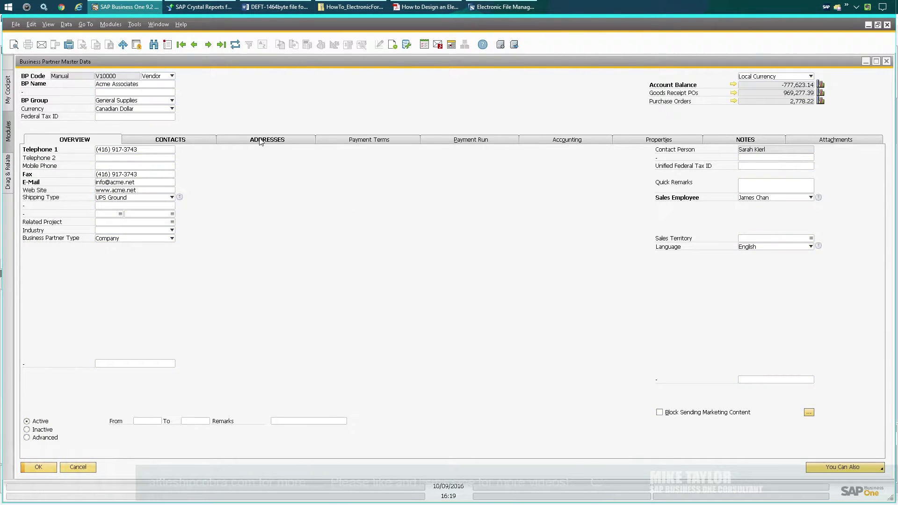
Make EFT-CAD the default payment method on Acme Associates' Payment Run tab.
click(392, 141)
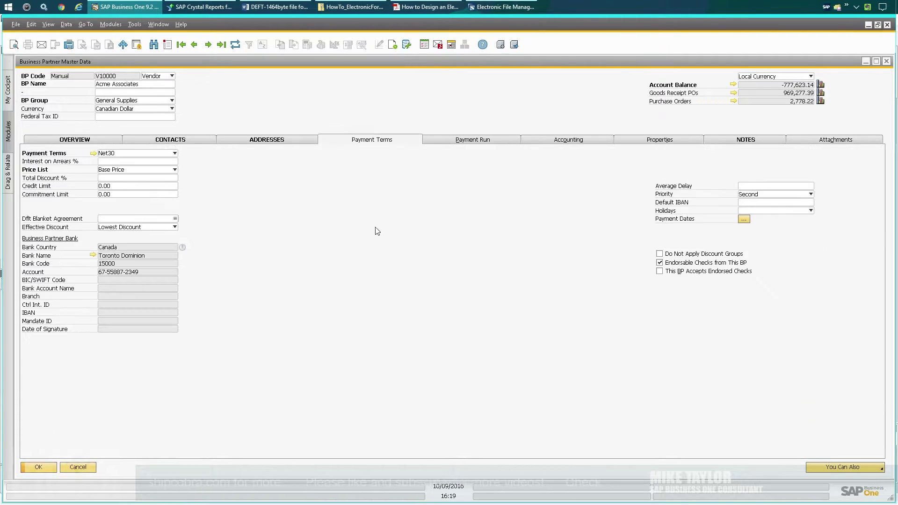
click(473, 140)
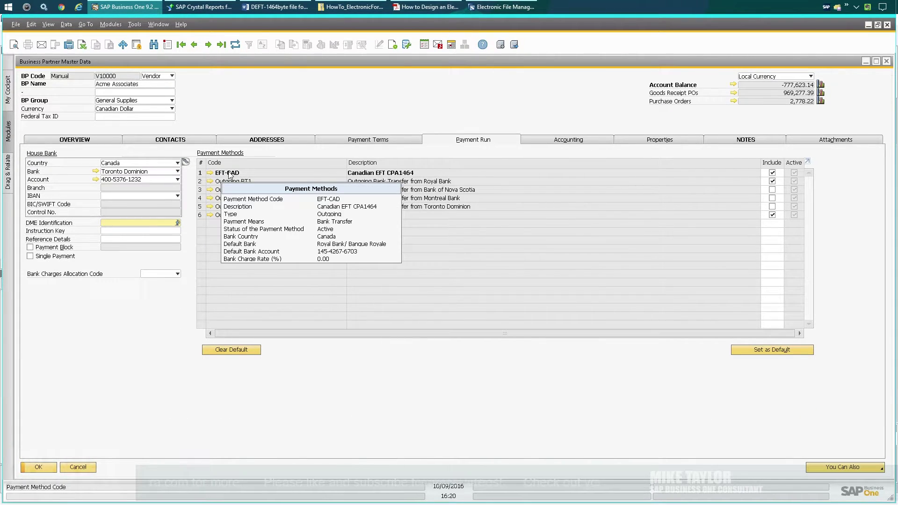
click(774, 174)
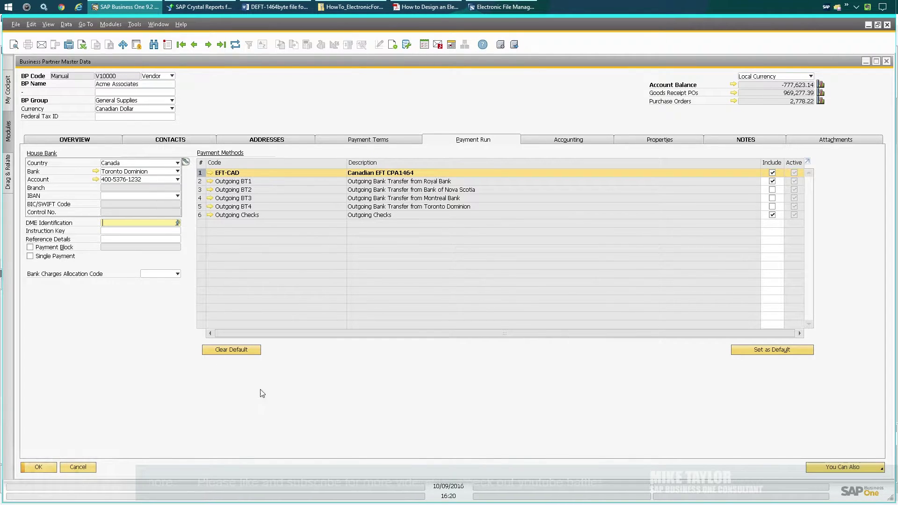
click(771, 350)
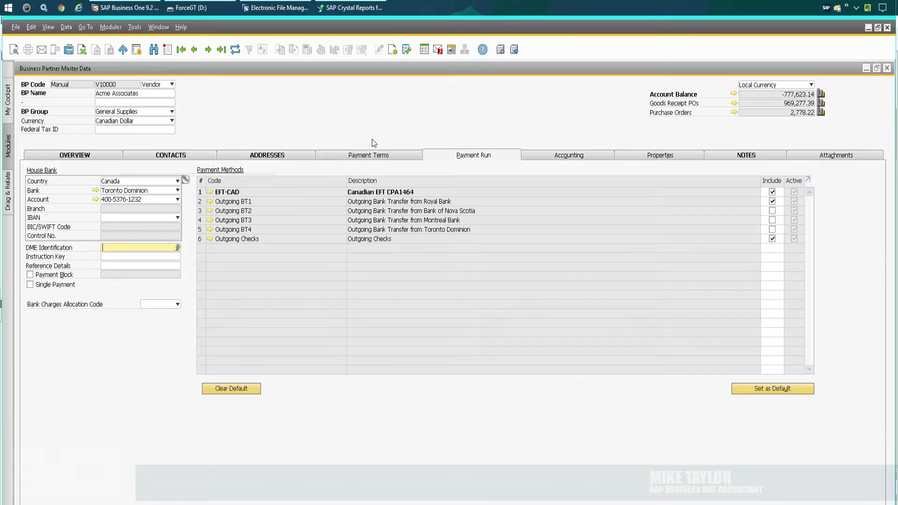
Check the vendor's Net30 terms and Toronto Dominion bank (code 15000) without changing the bank setup.
click(373, 154)
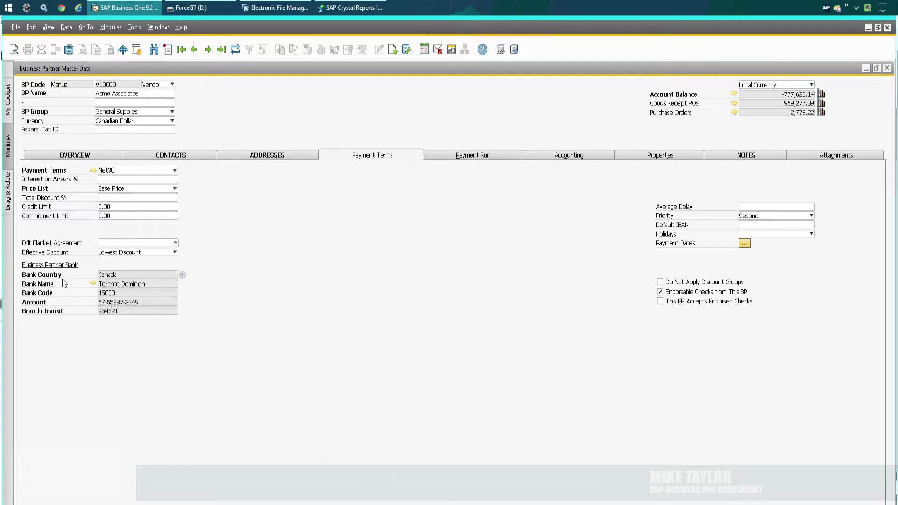
click(183, 275)
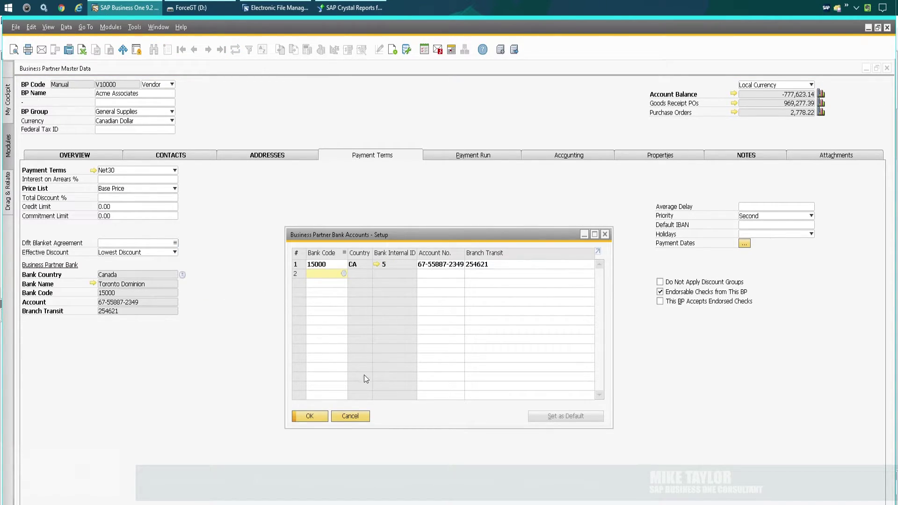
key(Escape)
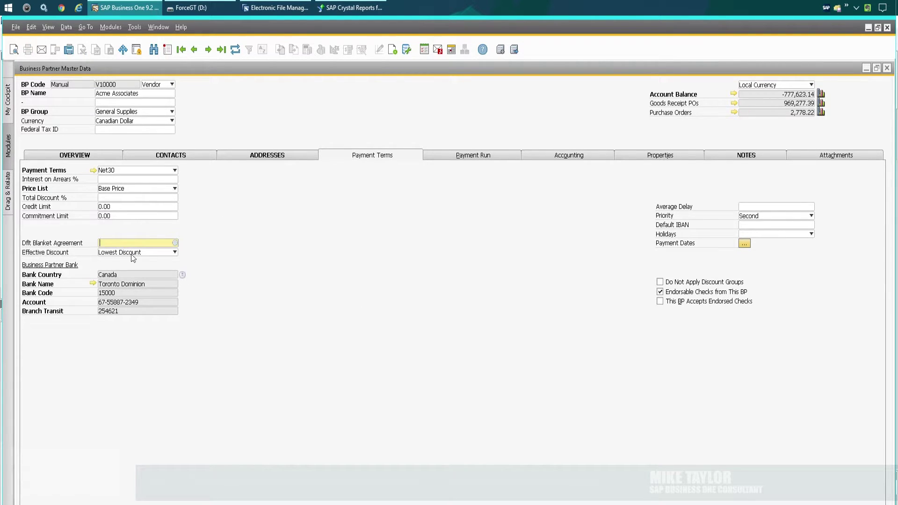
Review the CADBankCode formula in Crystal Reports' Formula Workshop, then return to SAP Business One.
click(342, 8)
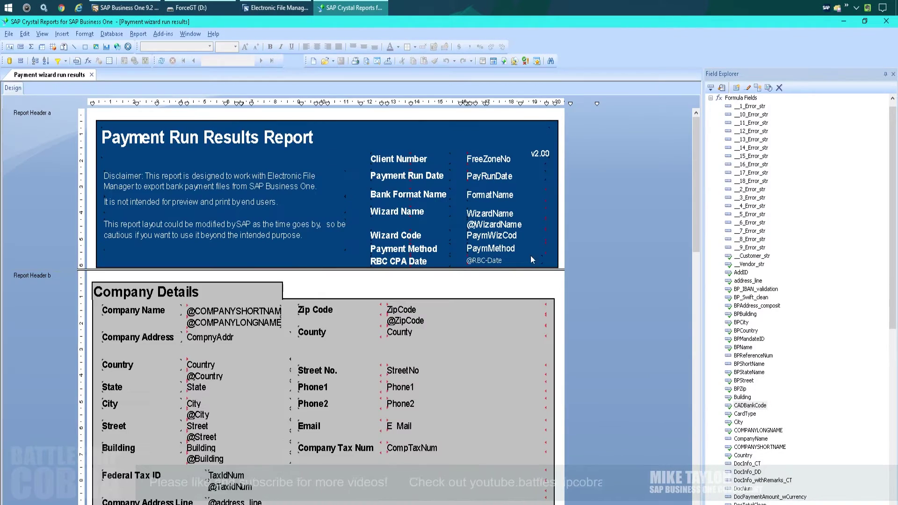
right_click(749, 405)
key(Return)
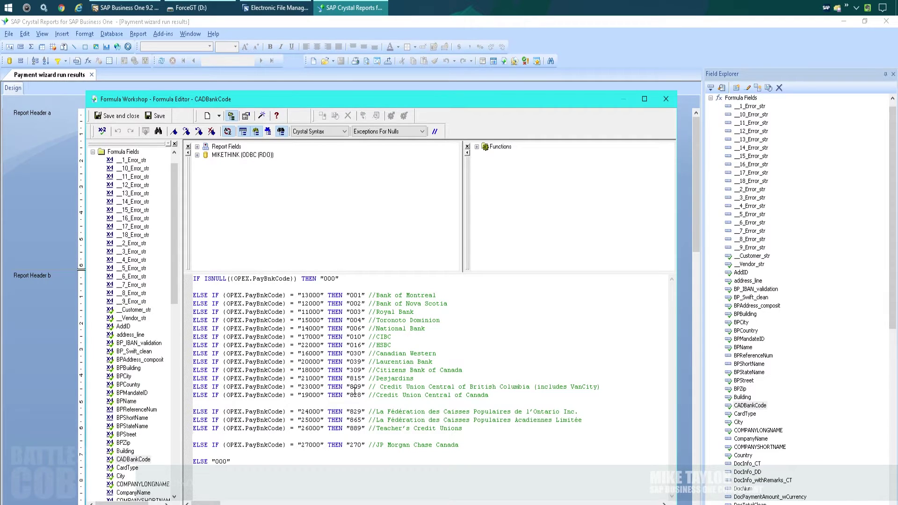
click(126, 7)
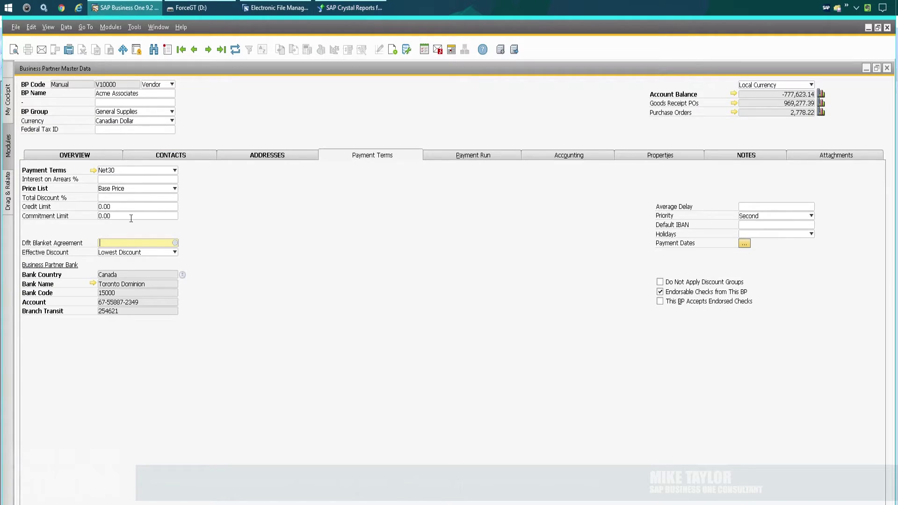
Recheck the vendor's bank accounts, then inspect Bank Client Number in Company Details' Accounting Data.
click(93, 265)
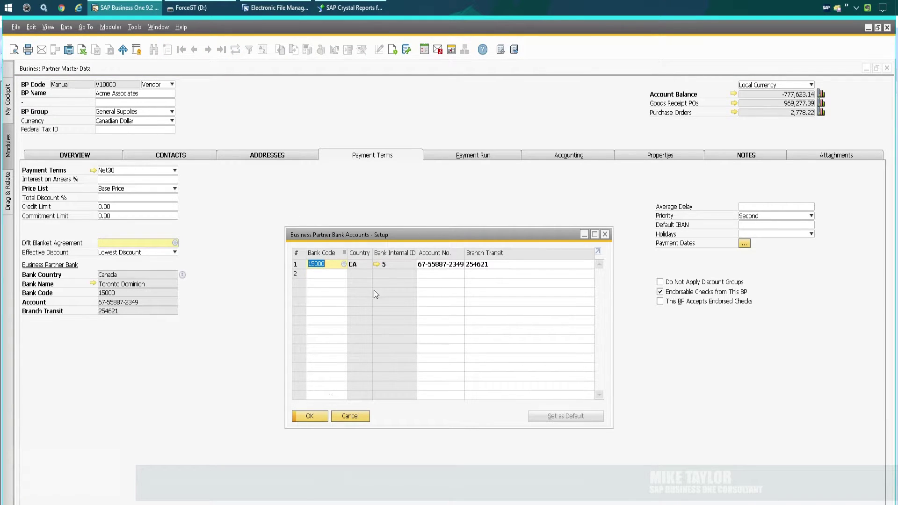
click(350, 416)
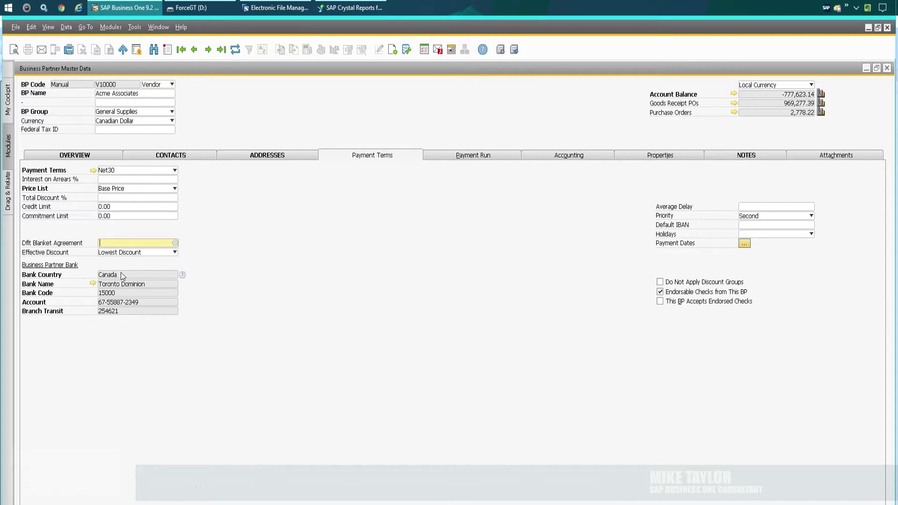
click(114, 28)
mouse_move(123, 39)
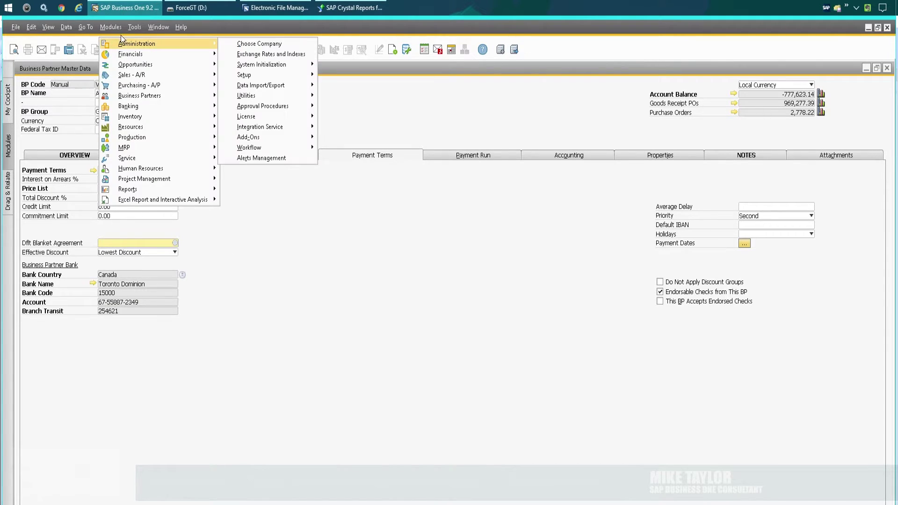
mouse_move(288, 64)
click(342, 61)
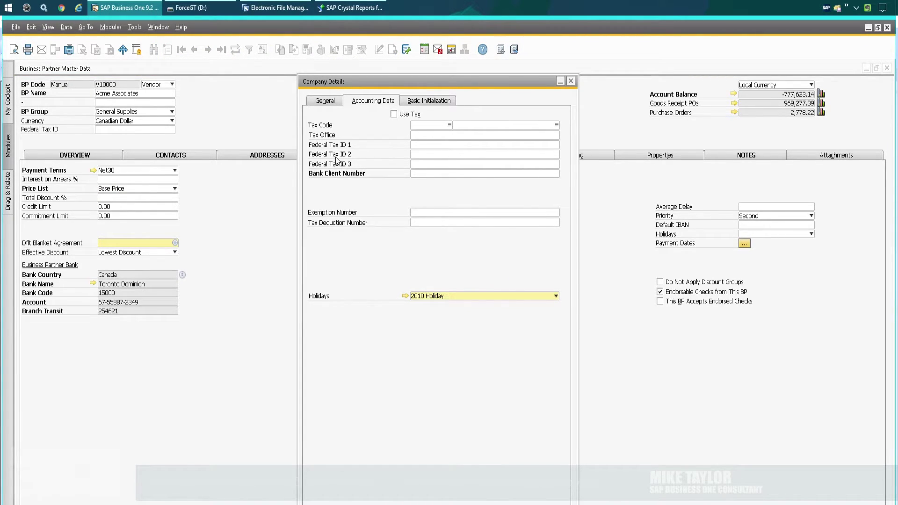
ctrl+double_click(337, 173)
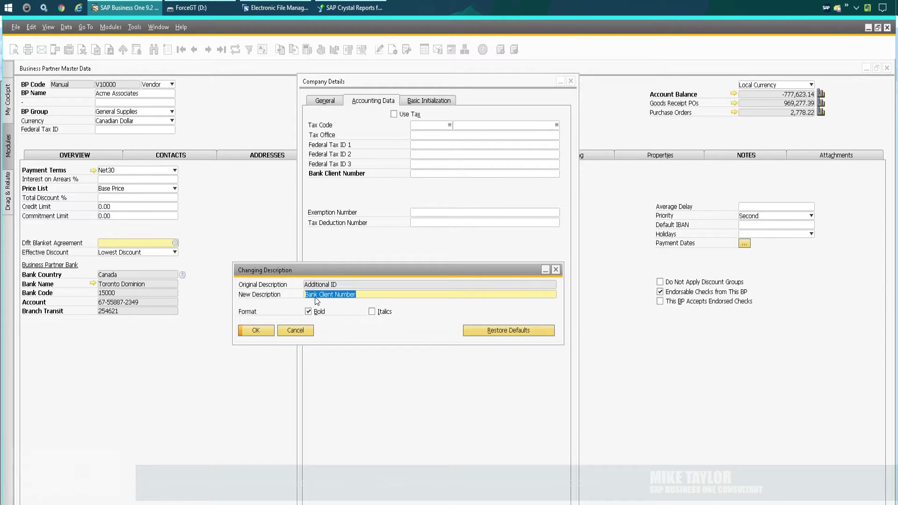
key(Escape)
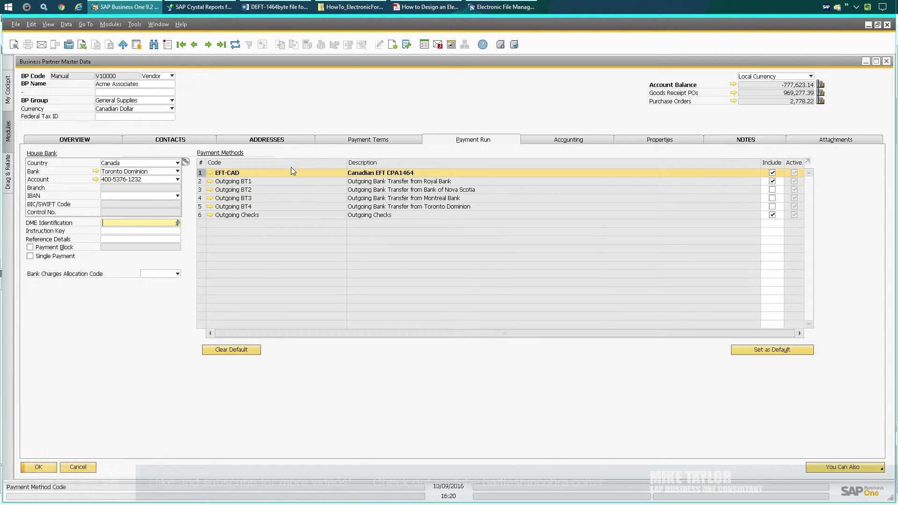
Open Acme Associates' Account Balance report showing open A/P invoices totalling $-777,623.14, maximized.
mouse_move(286, 174)
click(734, 85)
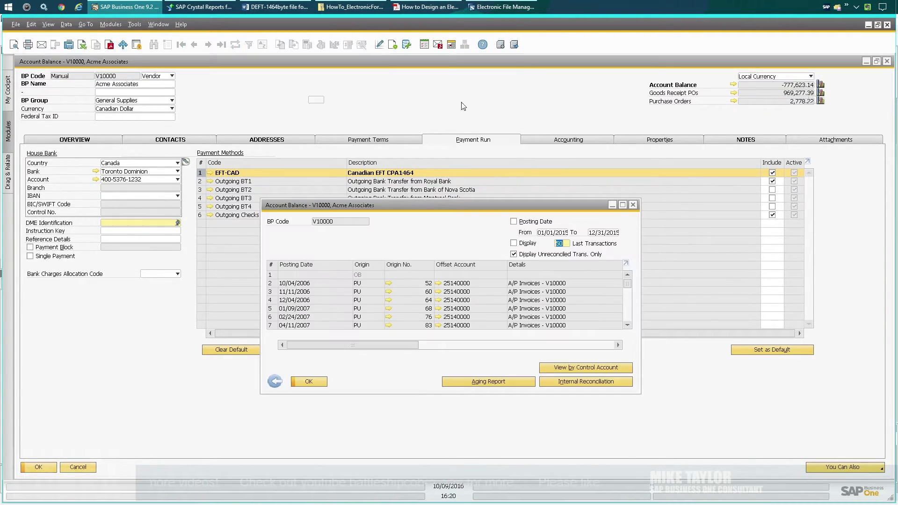
double_click(371, 186)
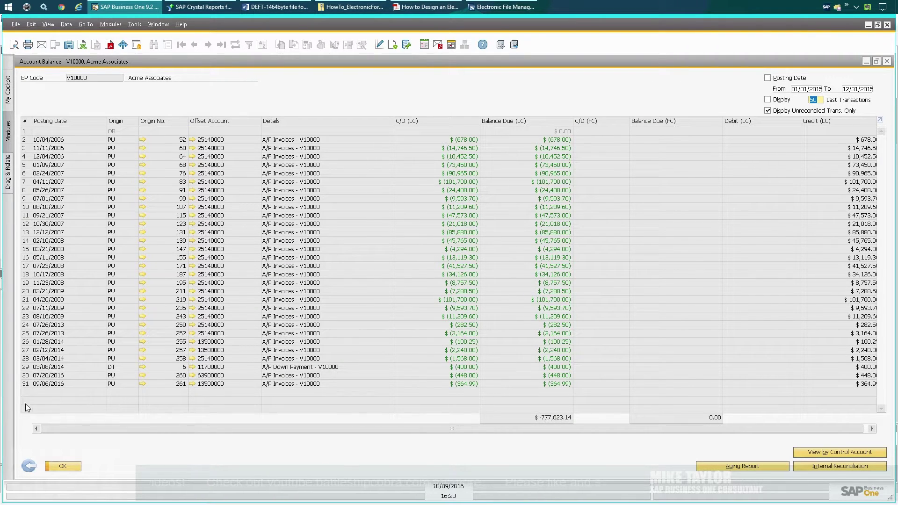
Open the latest A/P invoice and confirm its EFT-CAD payment method on the Accounting tab.
click(141, 384)
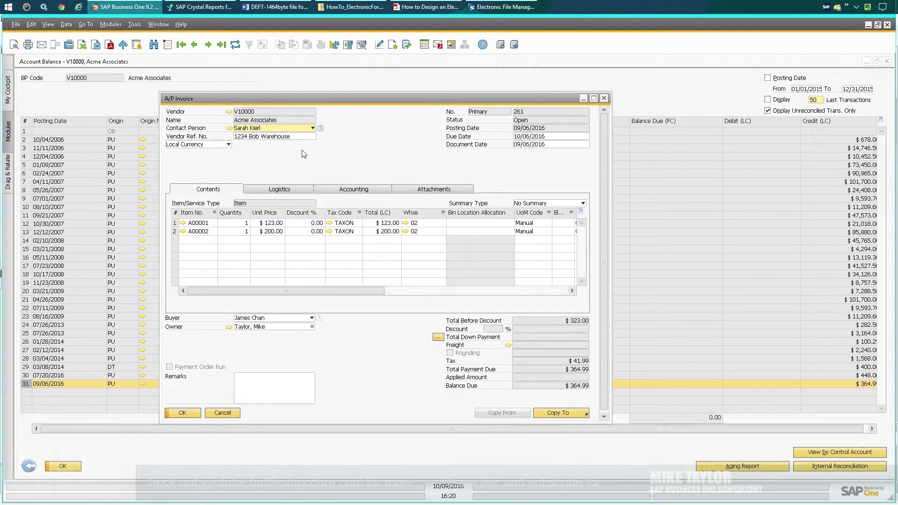
click(345, 192)
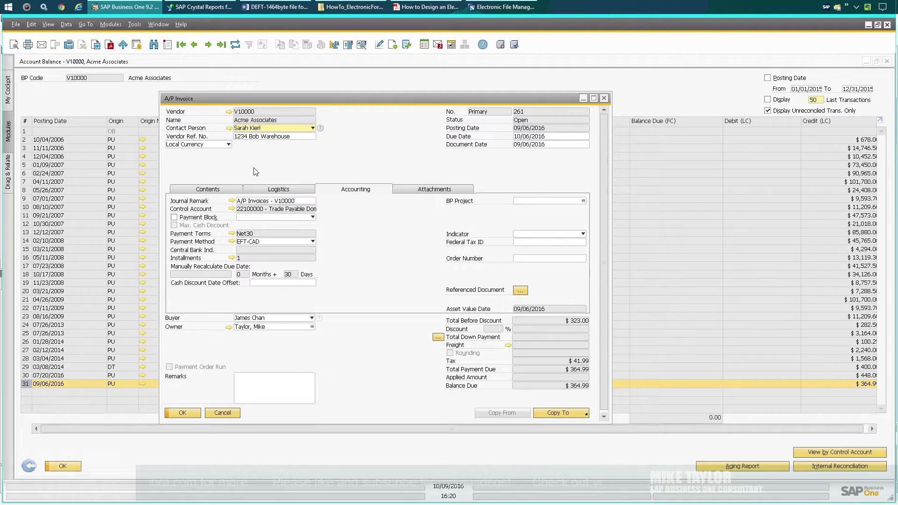
click(236, 415)
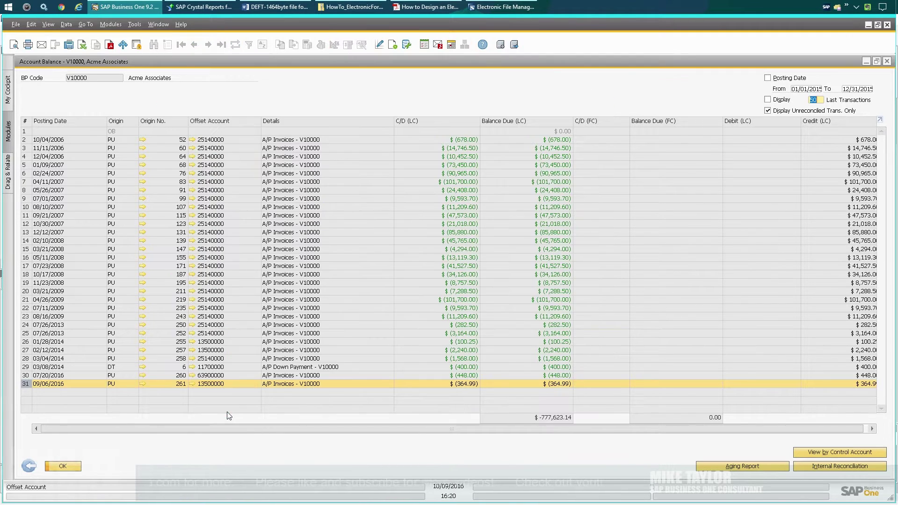
Return to the vendor, recheck its Payment Terms and Payment Run tabs, and close the form.
click(24, 465)
click(322, 139)
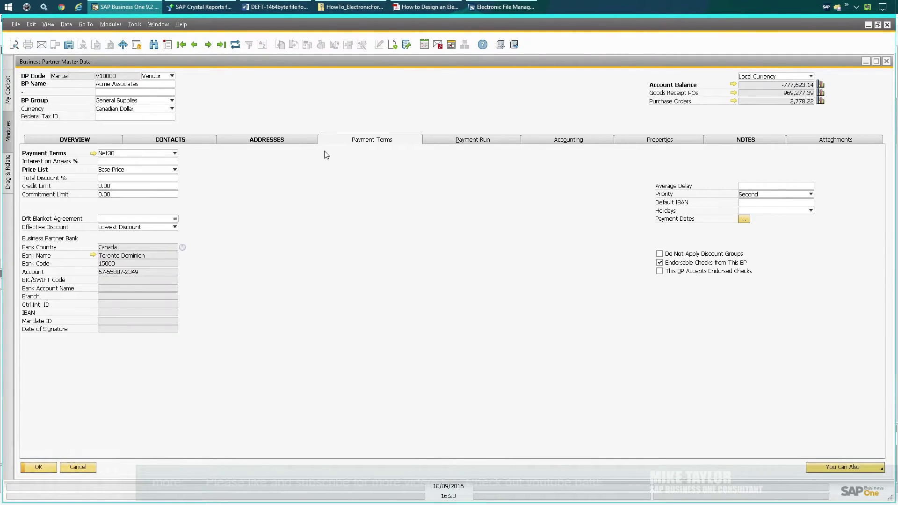
click(450, 140)
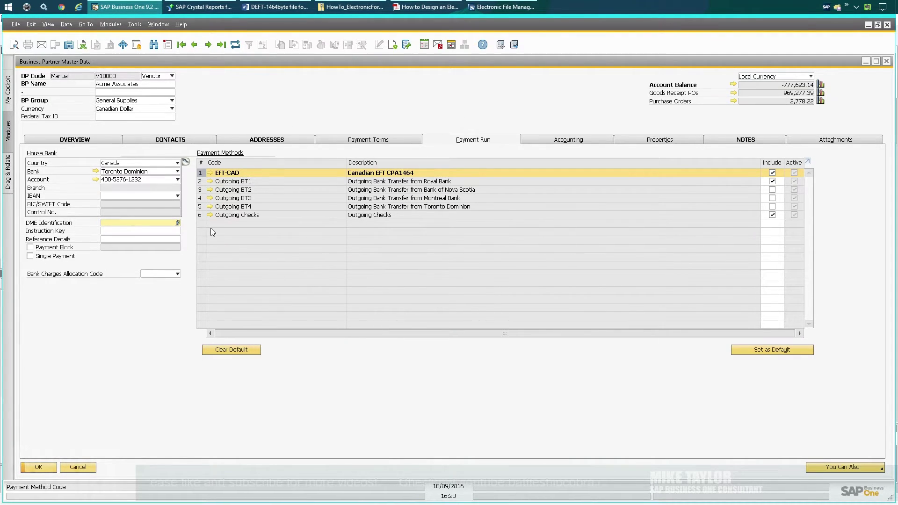
key(Escape)
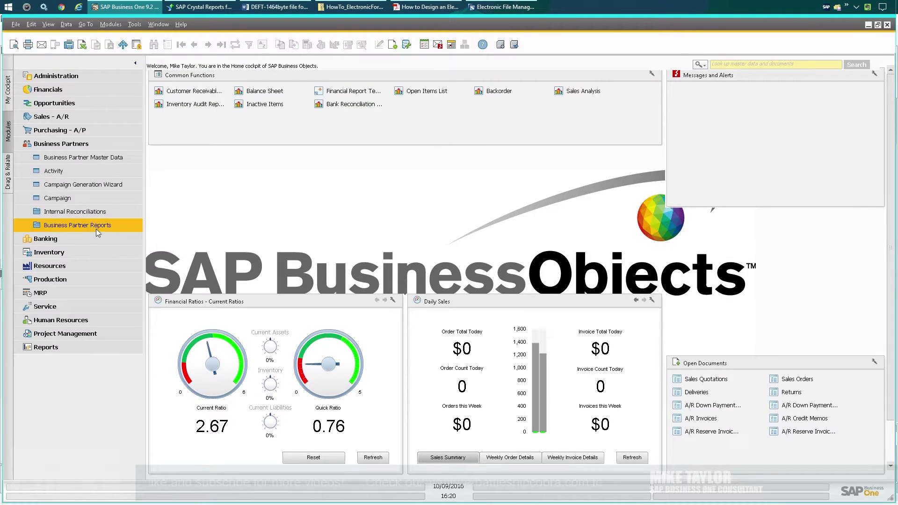
Start the Payment Wizard and load a saved payment run, including executed runs.
click(49, 159)
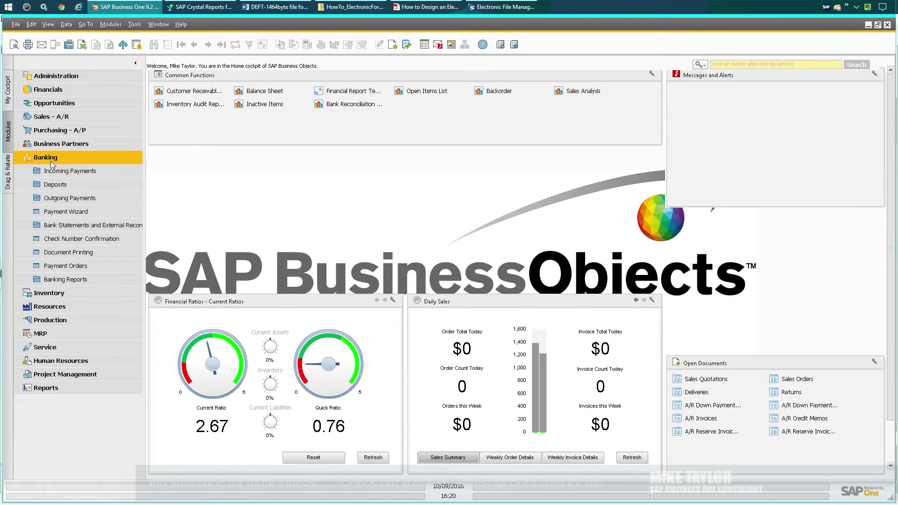
click(60, 212)
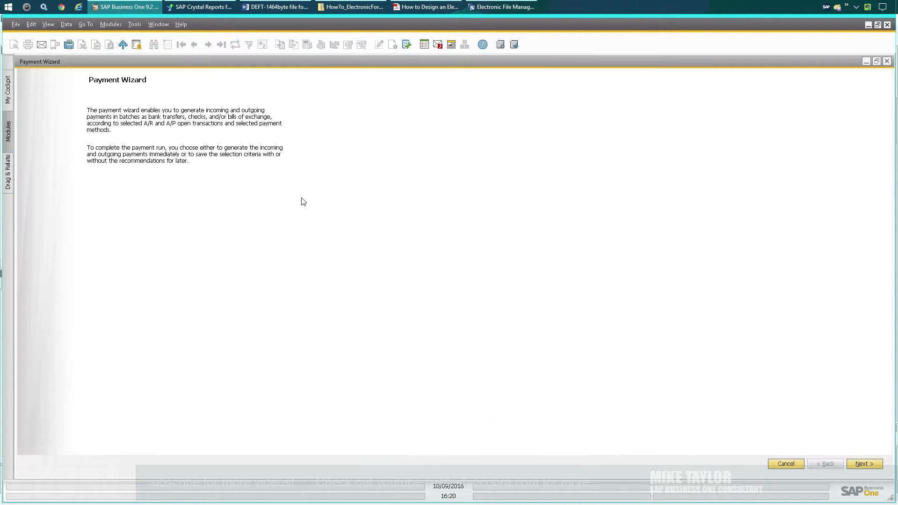
click(863, 468)
click(65, 131)
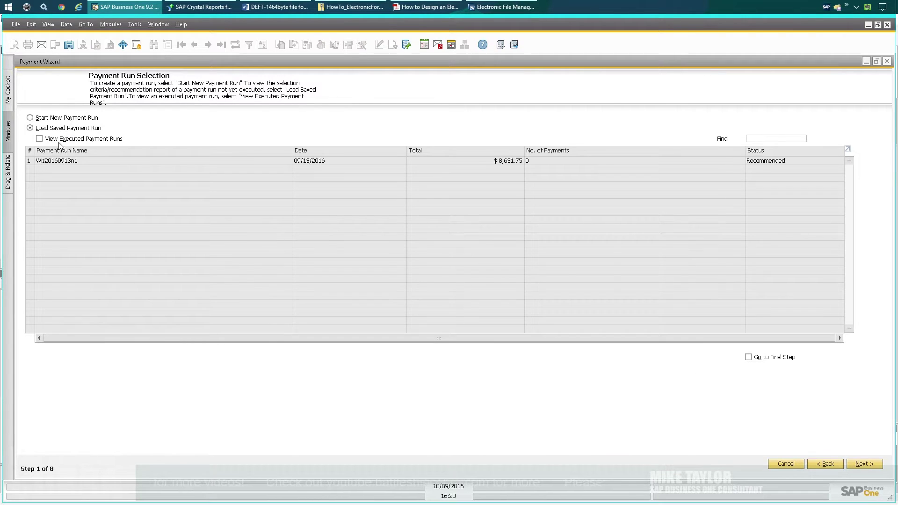
click(59, 139)
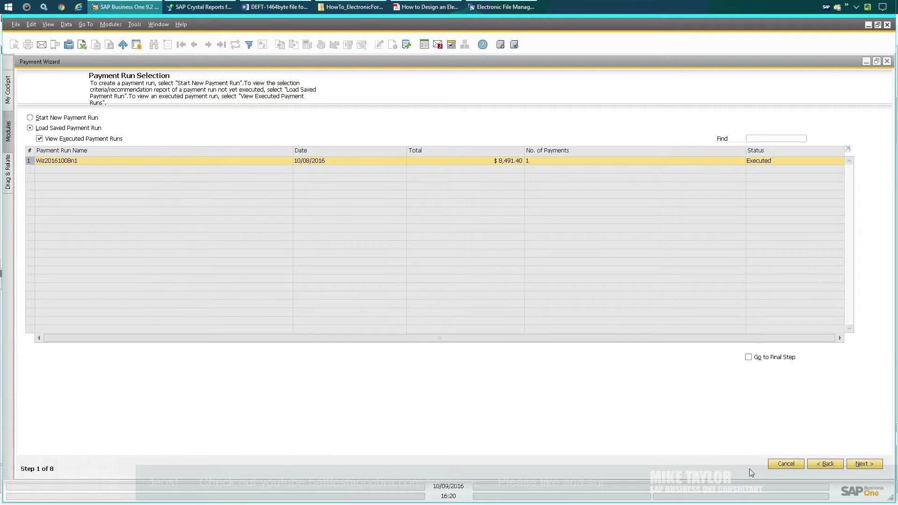
click(865, 464)
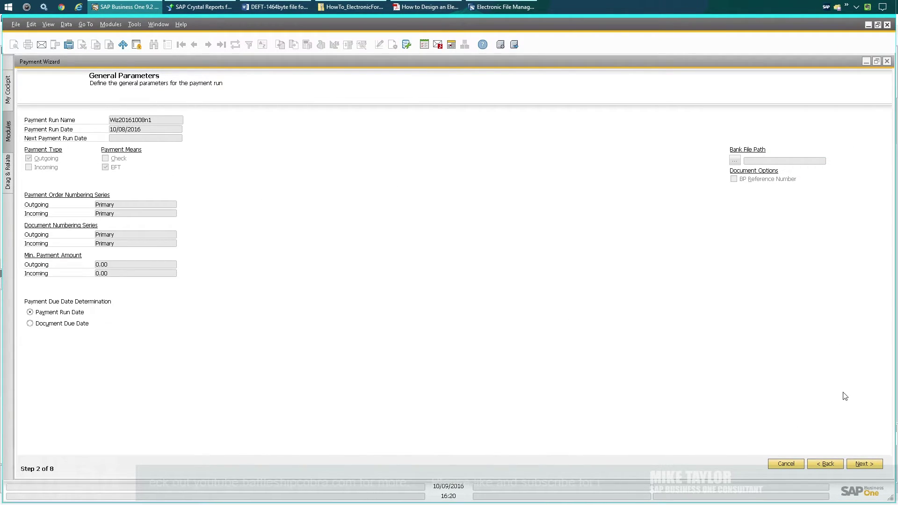
Include EFT-CAD and expand Acme Associates' $8,491.40 recommendation before reaching Save Options.
click(874, 466)
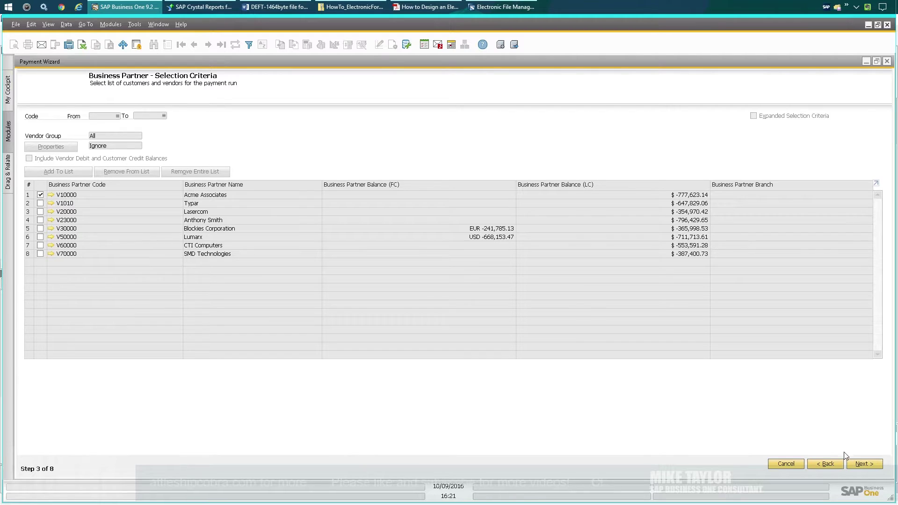
click(881, 467)
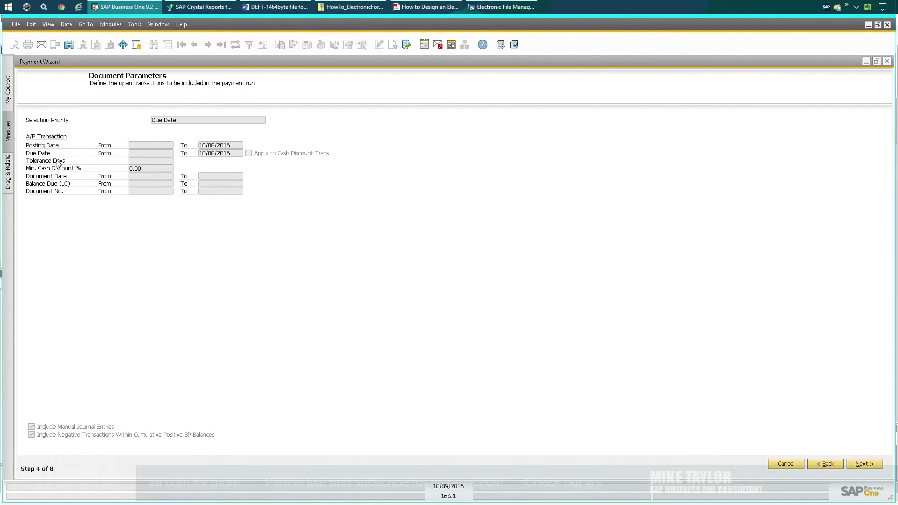
click(868, 463)
click(43, 136)
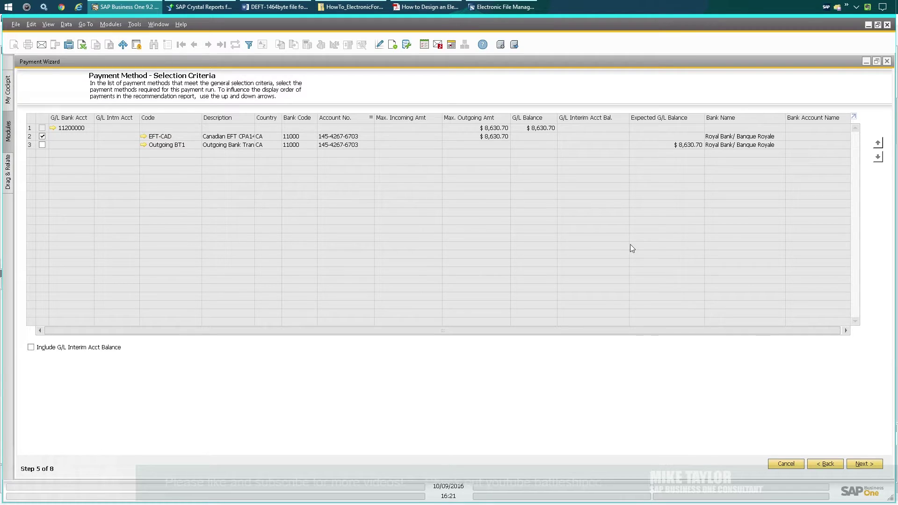
click(866, 464)
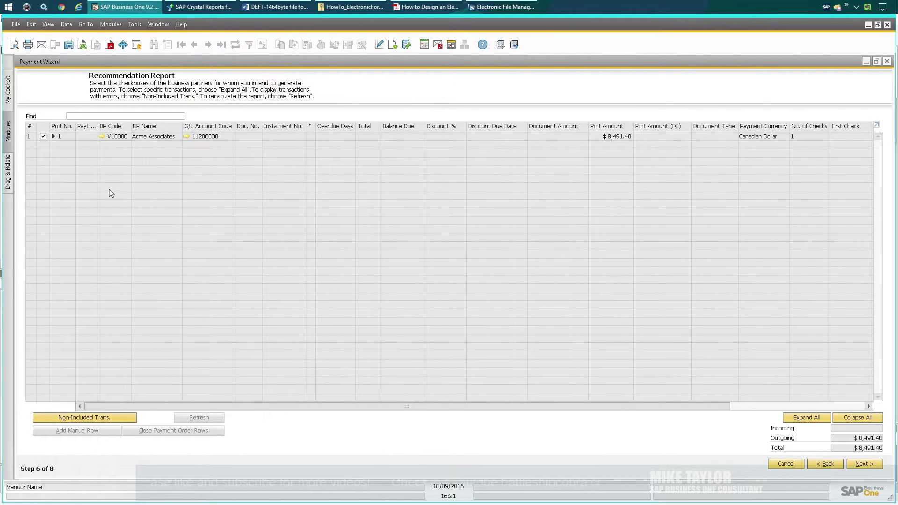
click(53, 137)
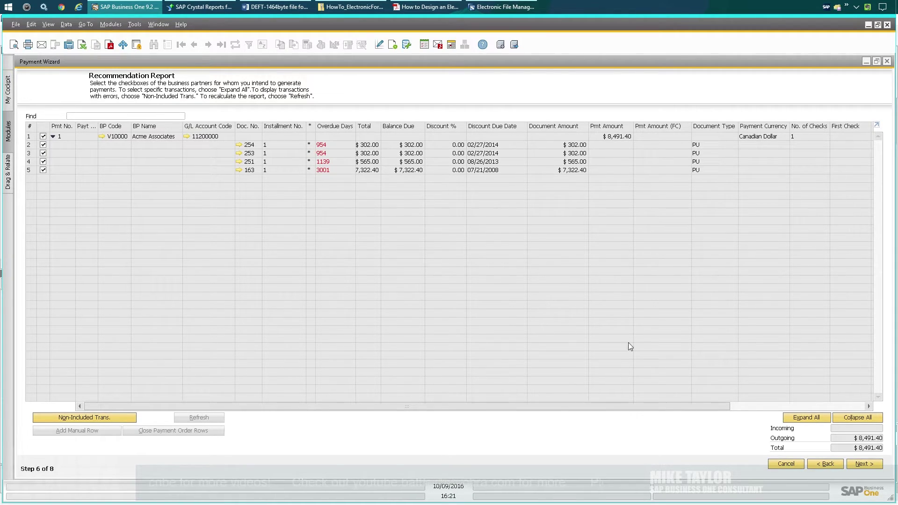
click(862, 465)
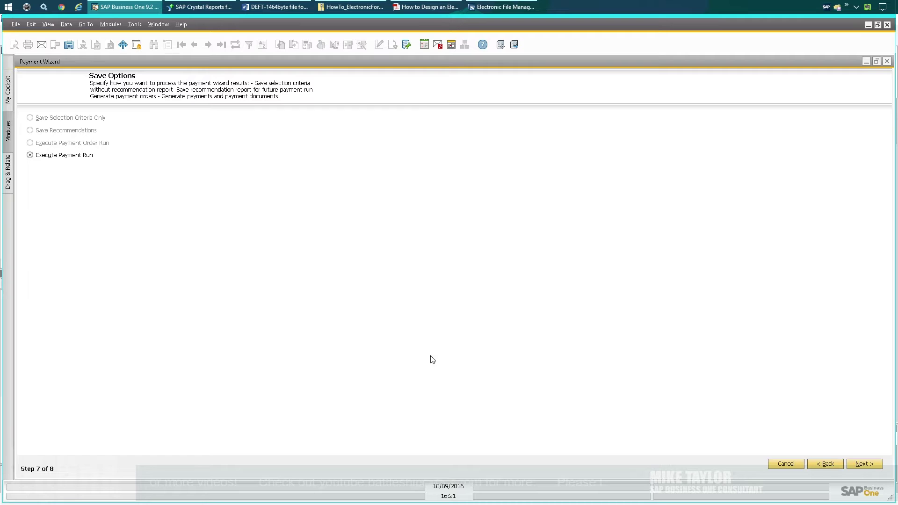
Execute the payment run and recreate its bank file, confirming the table overwrite.
click(864, 466)
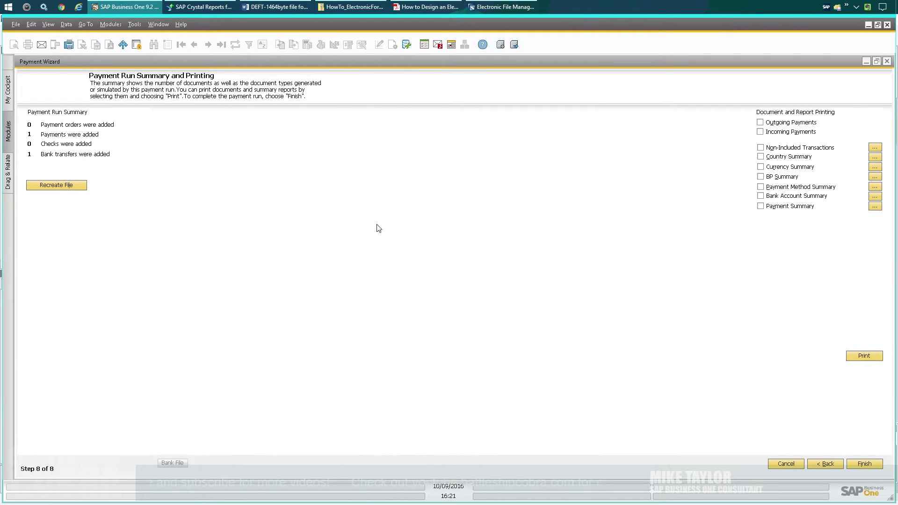
click(55, 186)
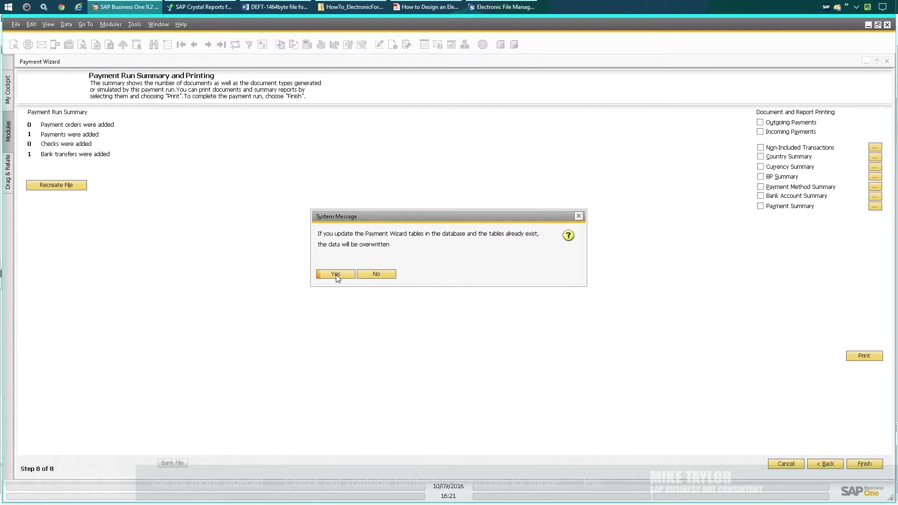
click(338, 279)
click(331, 276)
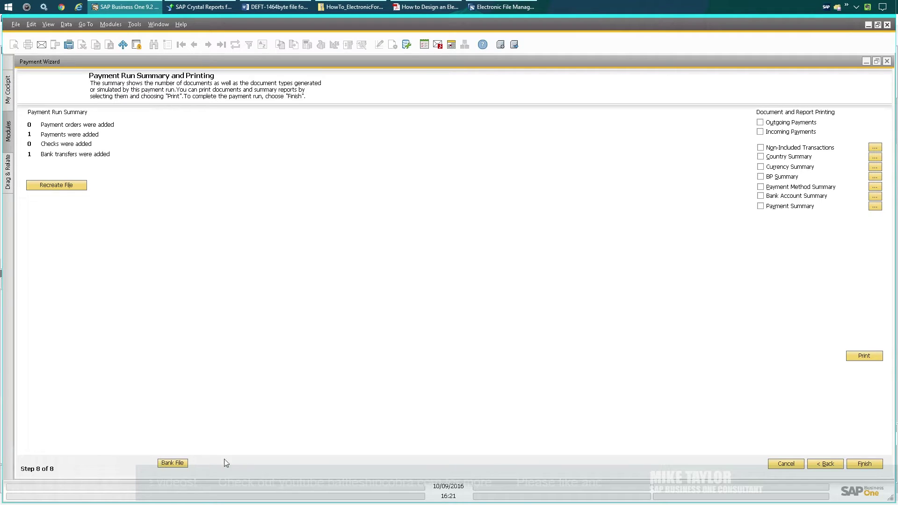
Confirm the payment add-ons in Add-On Manager, then bring up the Payment Engine with output path C:\Temp\.
click(110, 24)
mouse_move(140, 39)
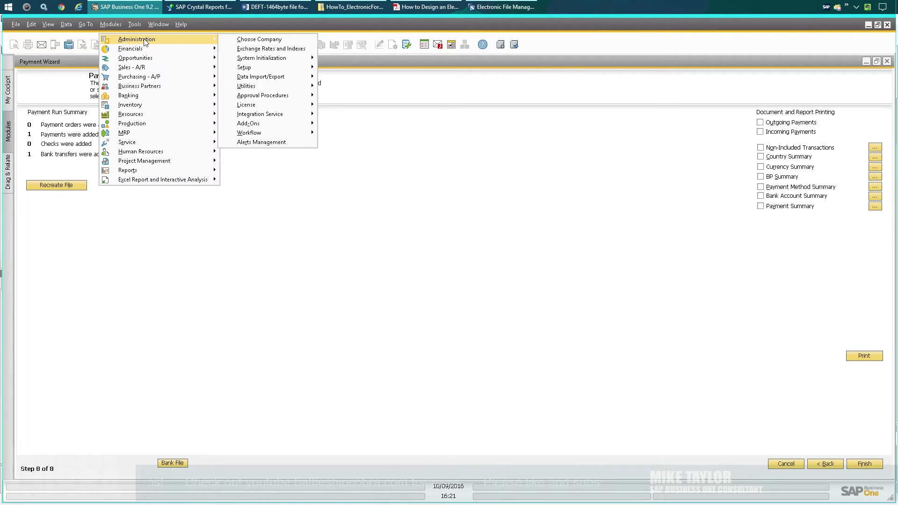
mouse_move(282, 124)
click(341, 123)
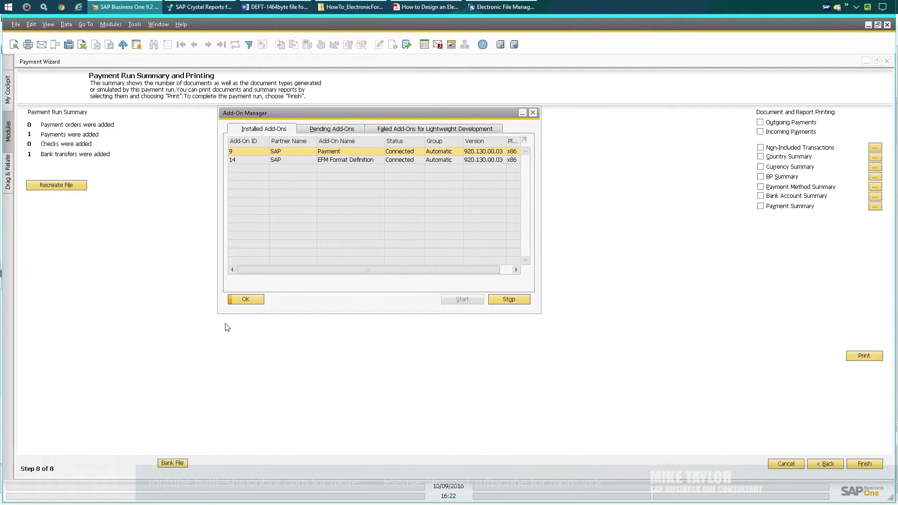
click(250, 299)
click(171, 463)
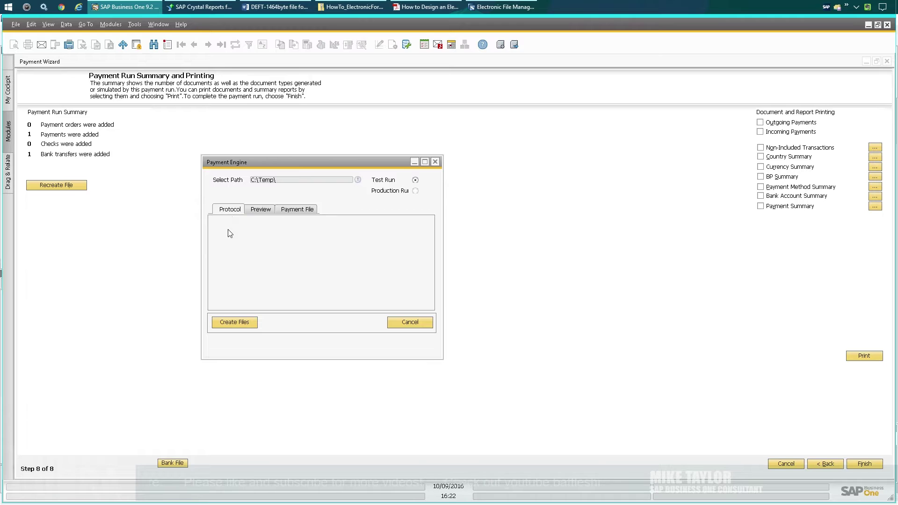
Create the production CPA-EFT.txt file in C:\Temp\11000_EFT-CAD and preview its contents.
click(233, 323)
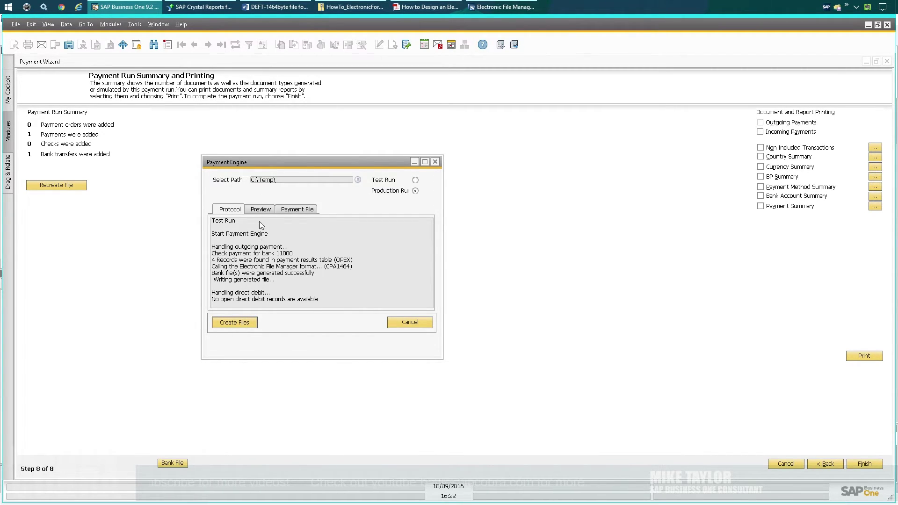
click(226, 324)
click(255, 209)
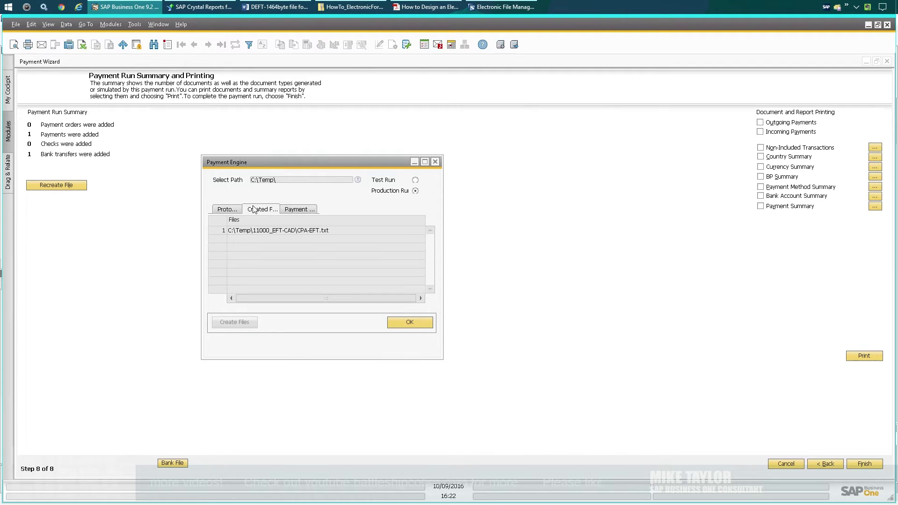
click(304, 210)
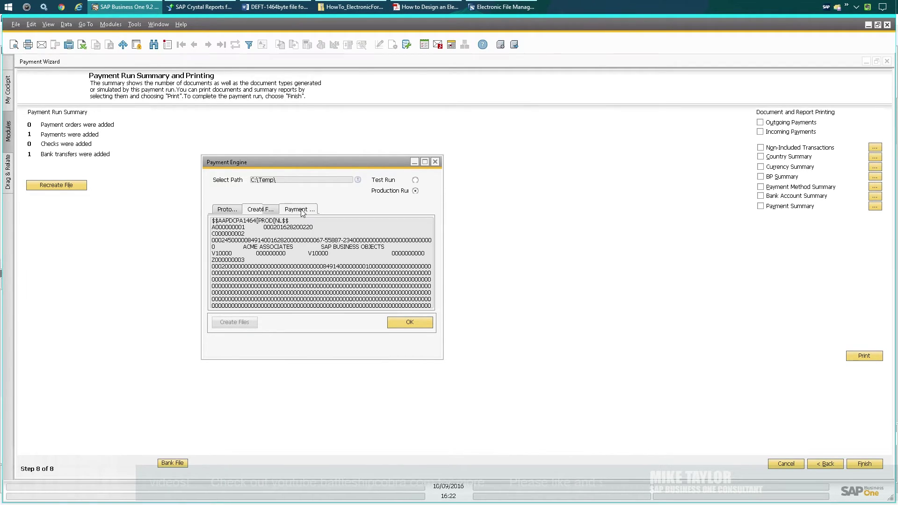
click(262, 209)
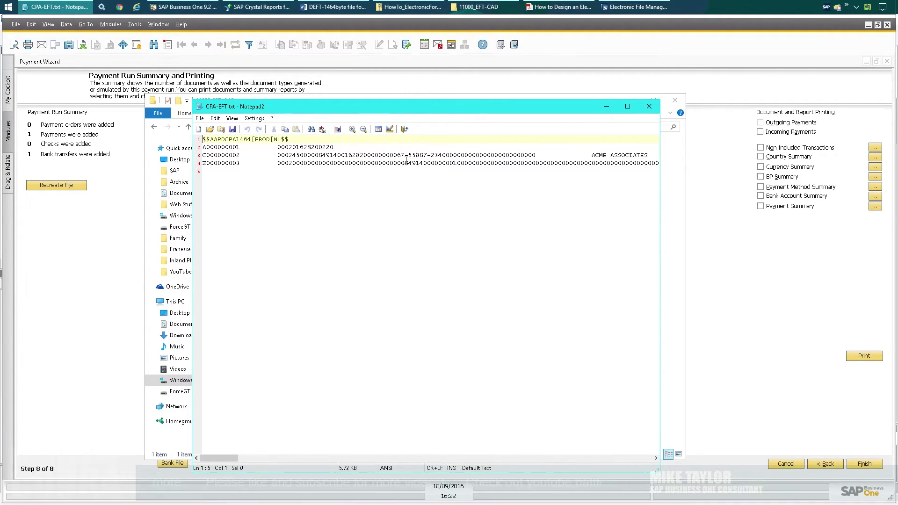
Review the CPA-EFT.txt records, focusing on line 3's $8,491.40 payment to Acme Associates.
mouse_move(224, 458)
mouse_down()
mouse_move(288, 453)
mouse_move(220, 453)
mouse_up()
click(205, 155)
click(356, 155)
drag(525, 110, 527, 85)
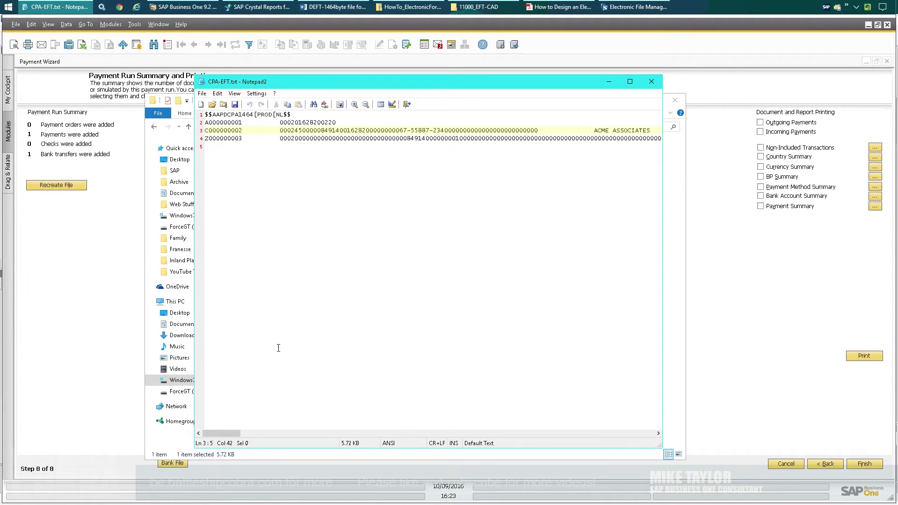
Close CPA-EFT.txt and the 11000_EFT-CAD folder, returning to the GEP/BPP/BFP how-to guide.
click(652, 83)
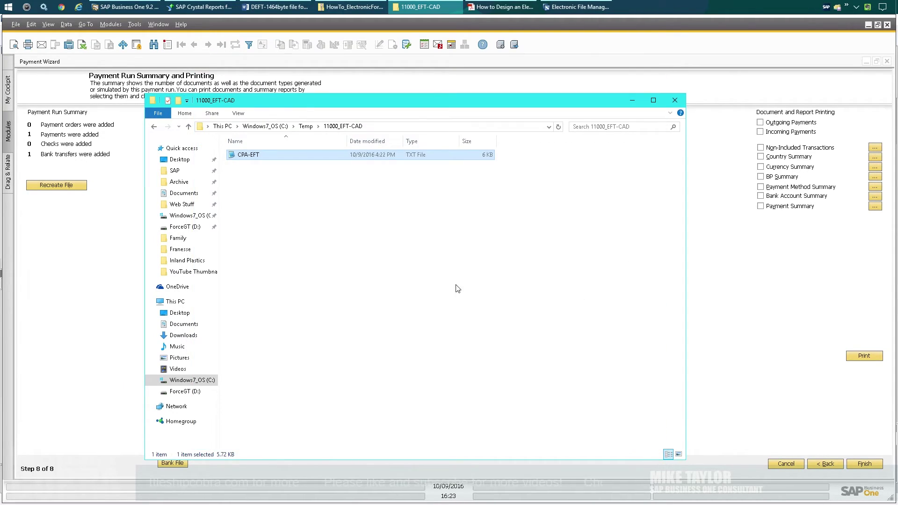
click(676, 100)
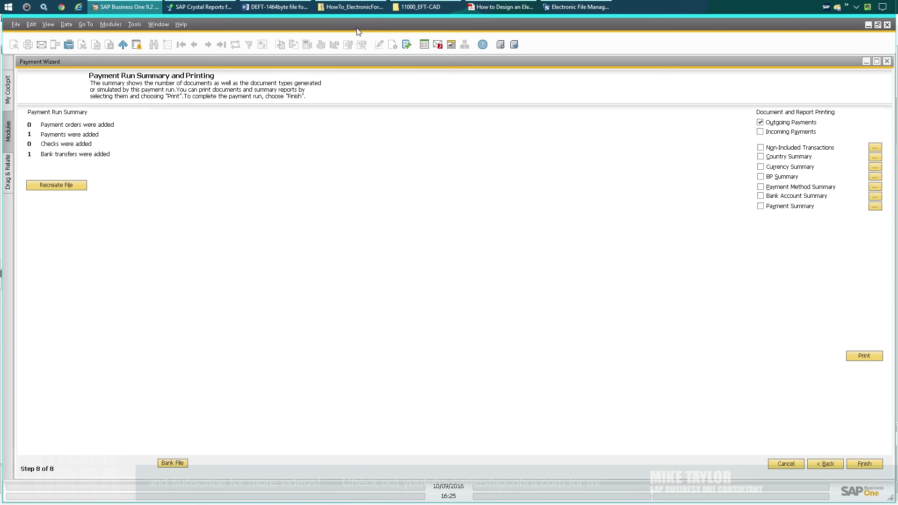
click(501, 7)
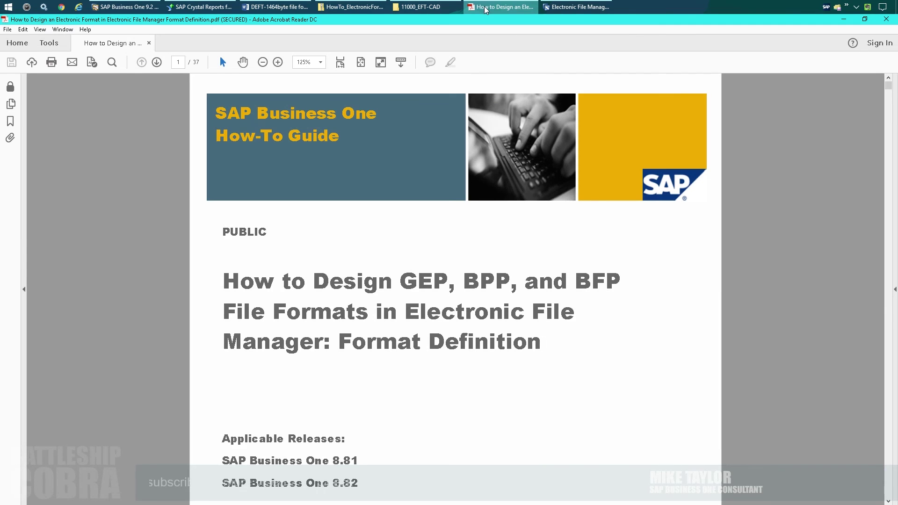
click(196, 7)
click(126, 7)
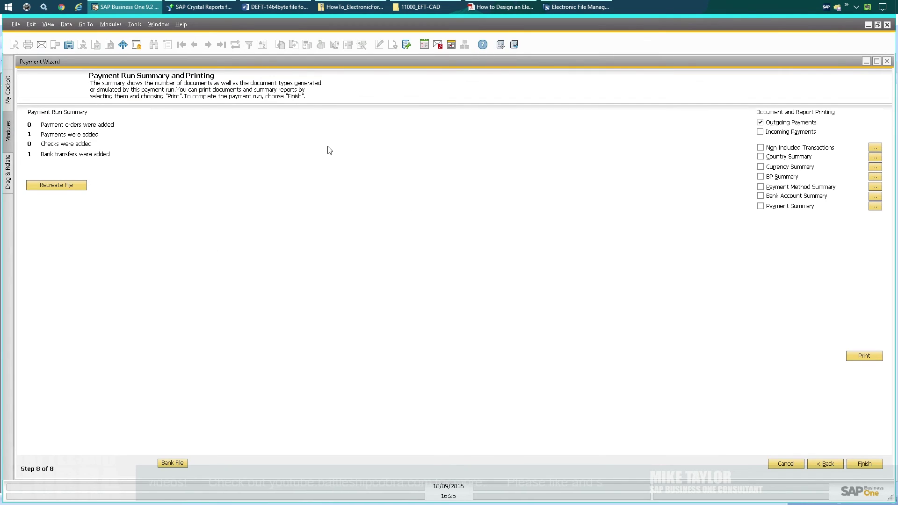